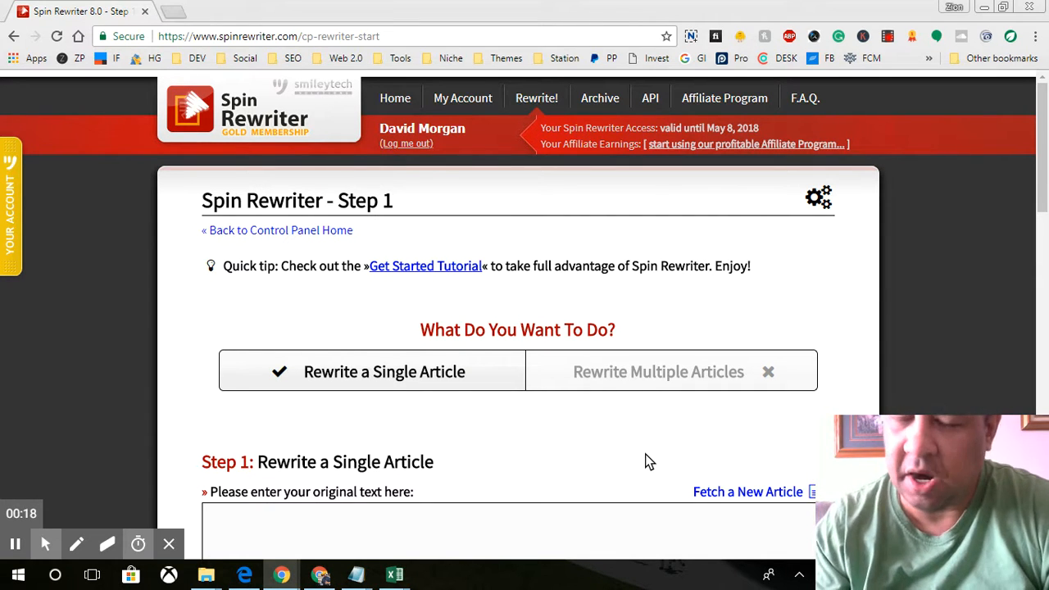
Step: Fetch a new article list using 'deck builders' as the primary keyword
{"action": "scroll", "coordinate": [947, 376], "scroll_direction": "down", "scroll_amount": 2}
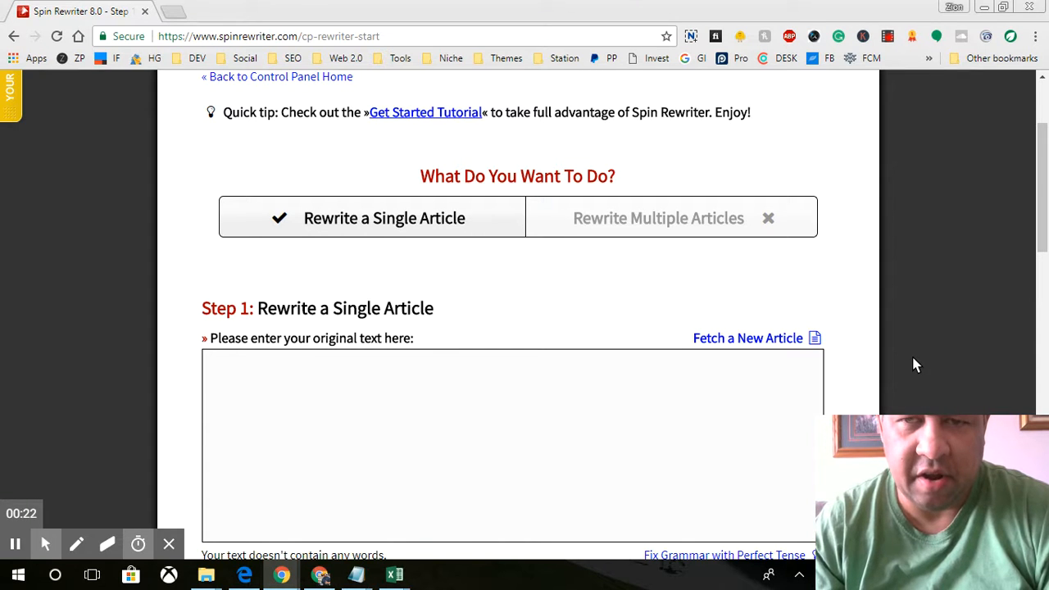
{"action": "scroll", "coordinate": [915, 366], "scroll_direction": "up", "scroll_amount": 2}
{"action": "scroll", "coordinate": [916, 365], "scroll_direction": "down", "scroll_amount": 1}
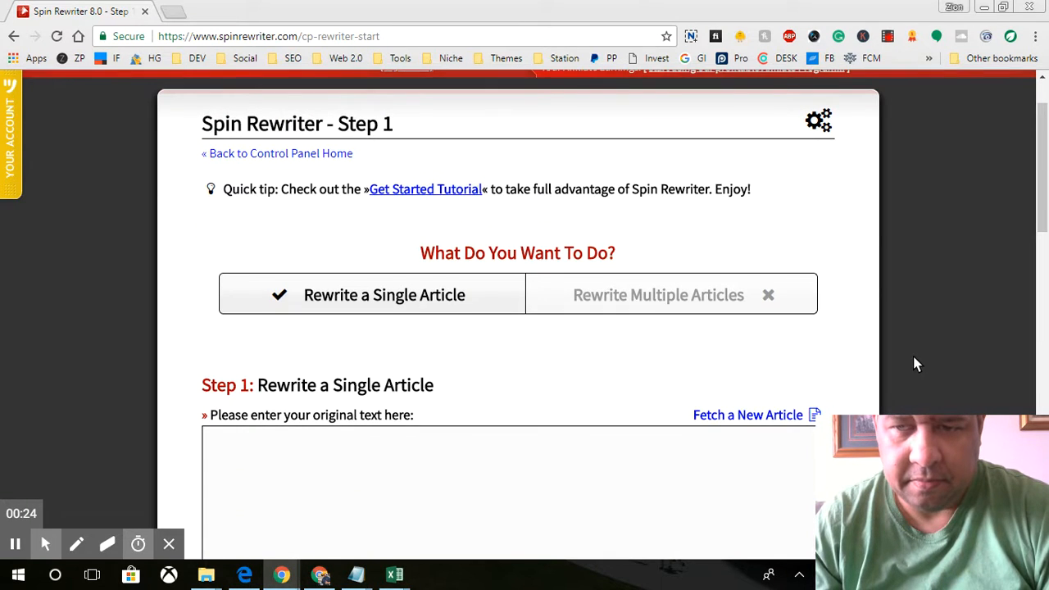
{"action": "scroll", "coordinate": [917, 365], "scroll_direction": "down", "scroll_amount": 2}
{"action": "scroll", "coordinate": [916, 364], "scroll_direction": "up", "scroll_amount": 2}
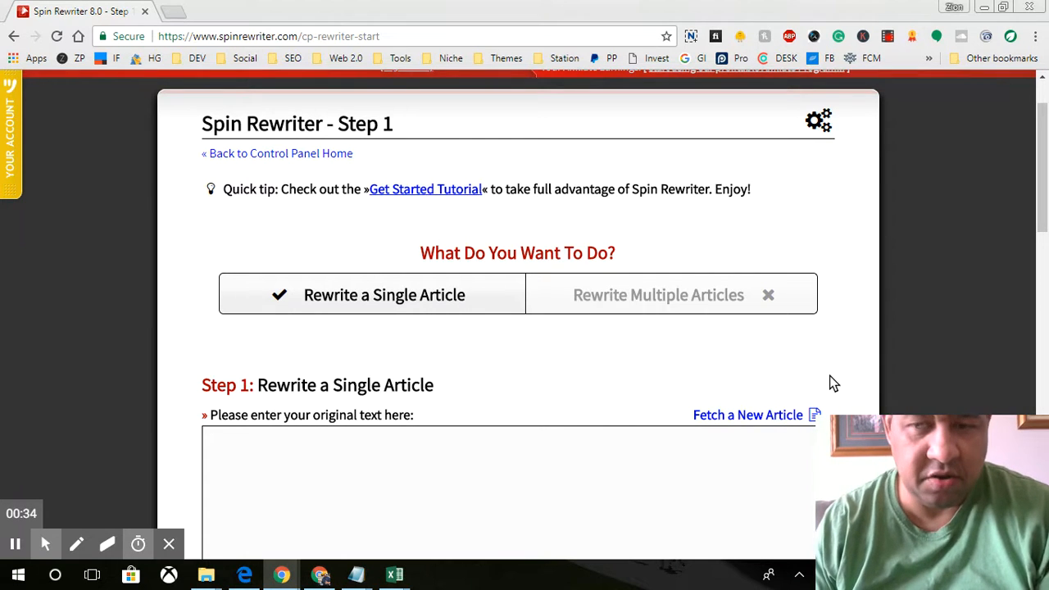
{"action": "scroll", "coordinate": [880, 368], "scroll_direction": "down", "scroll_amount": 1}
{"action": "scroll", "coordinate": [885, 366], "scroll_direction": "up", "scroll_amount": 2}
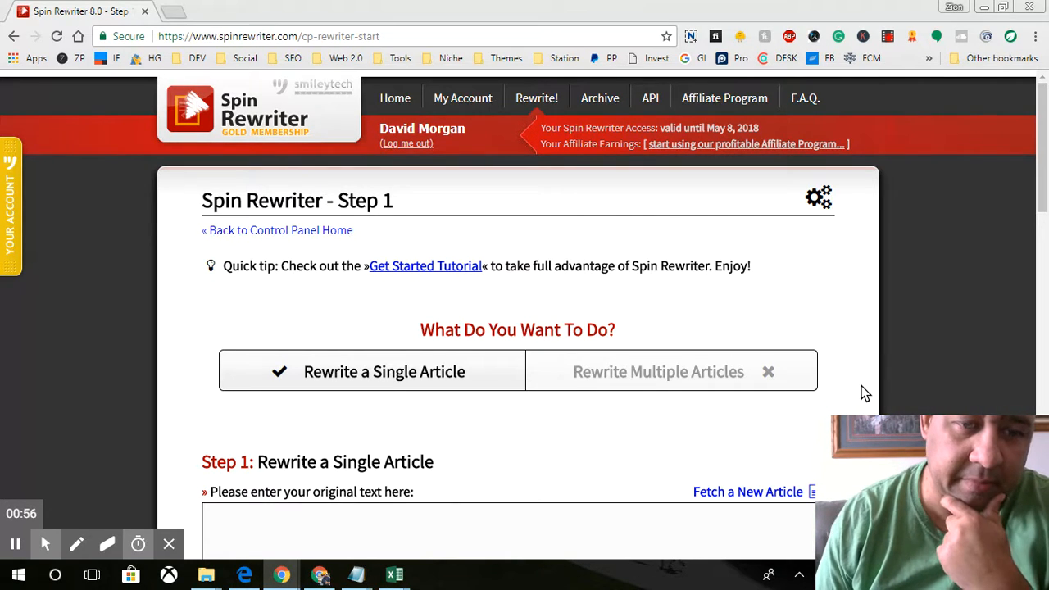
{"action": "scroll", "coordinate": [864, 394], "scroll_direction": "down", "scroll_amount": 1}
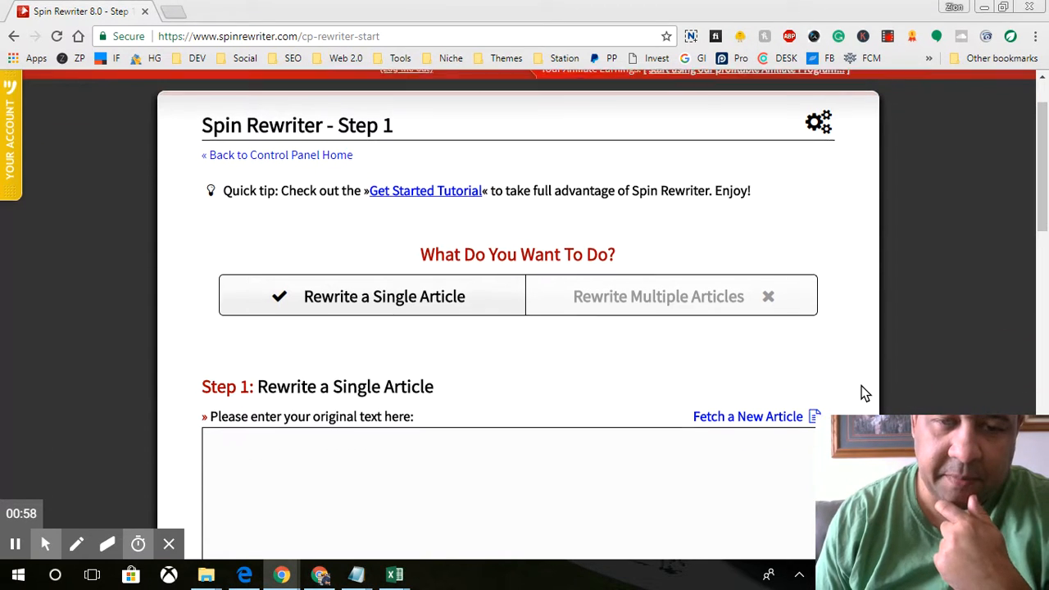
{"action": "left_click", "coordinate": [791, 422]}
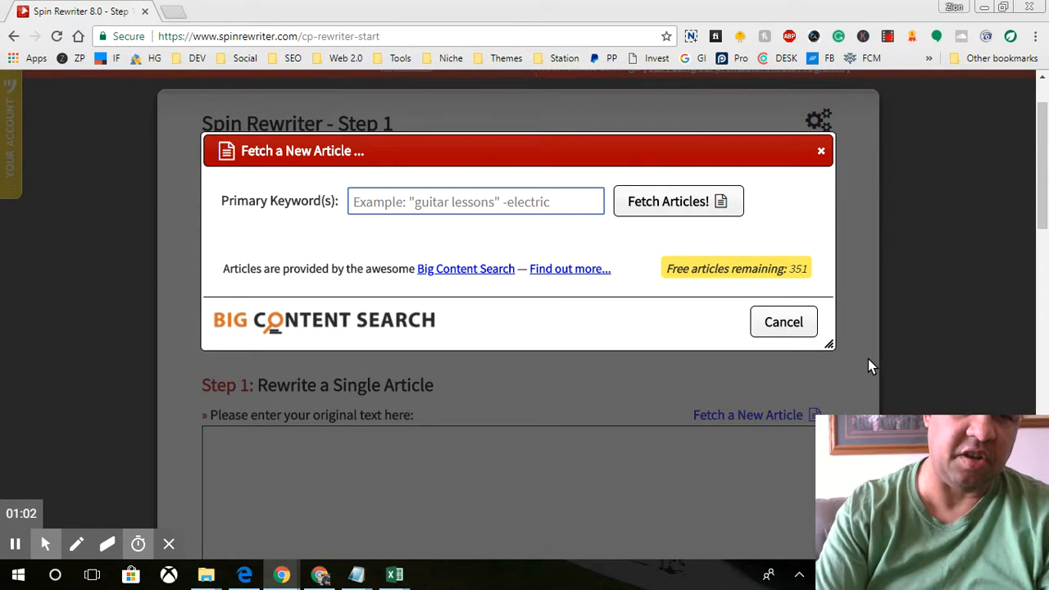
{"action": "type", "text": "deck builders"}
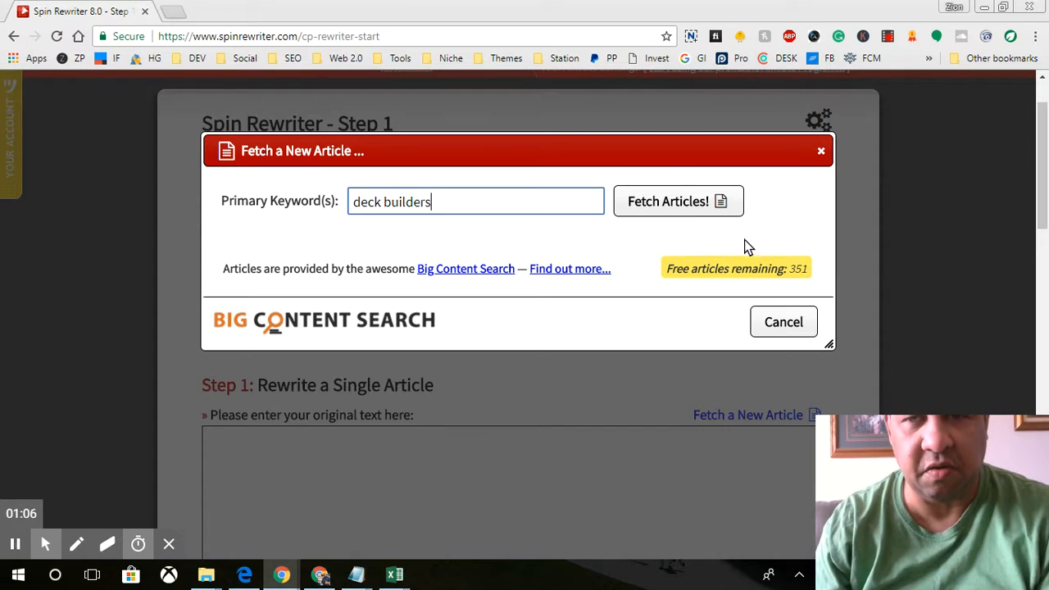
{"action": "left_click", "coordinate": [698, 204]}
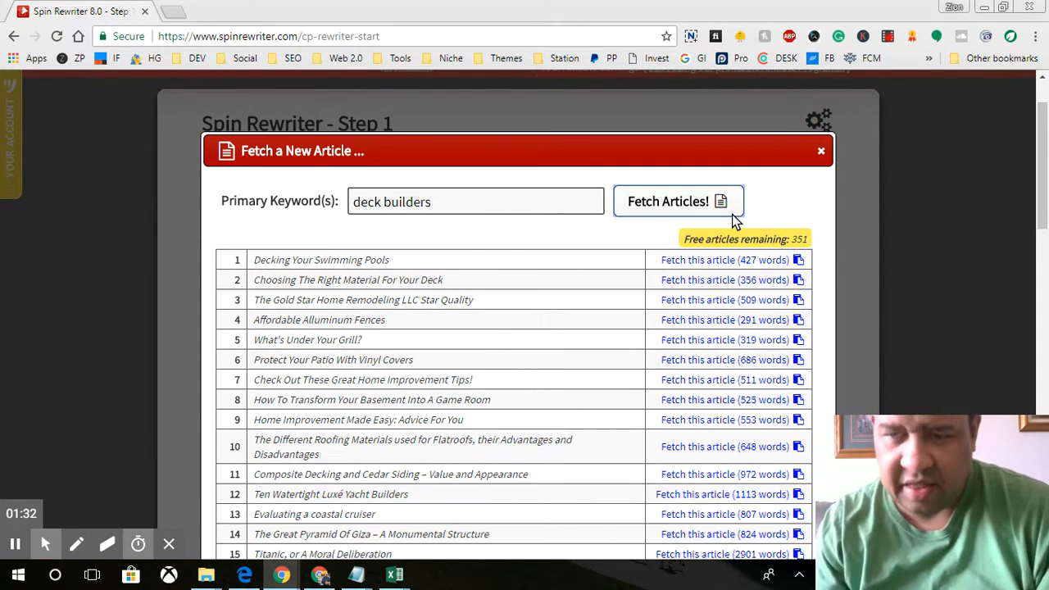
{"action": "scroll", "coordinate": [894, 243], "scroll_direction": "down", "scroll_amount": 2}
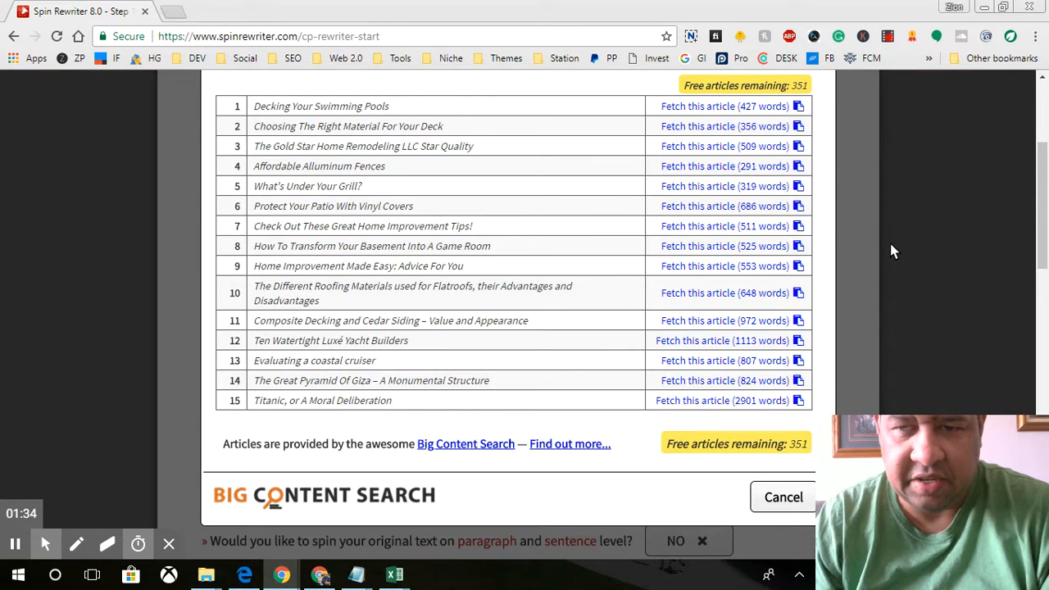
{"action": "scroll", "coordinate": [884, 242], "scroll_direction": "up", "scroll_amount": 1}
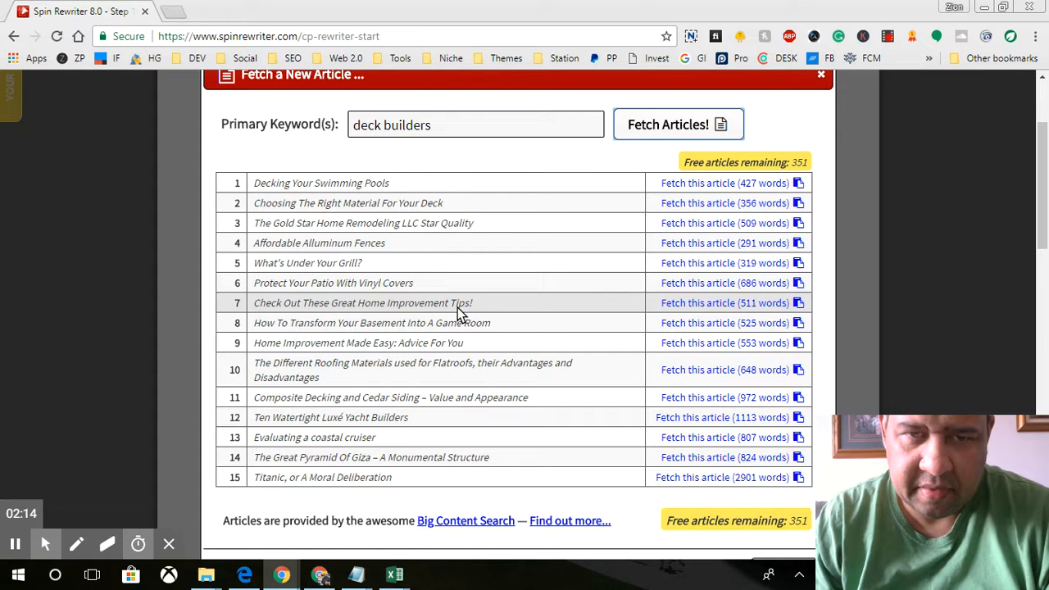
{"action": "scroll", "coordinate": [459, 306], "scroll_direction": "up", "scroll_amount": 2}
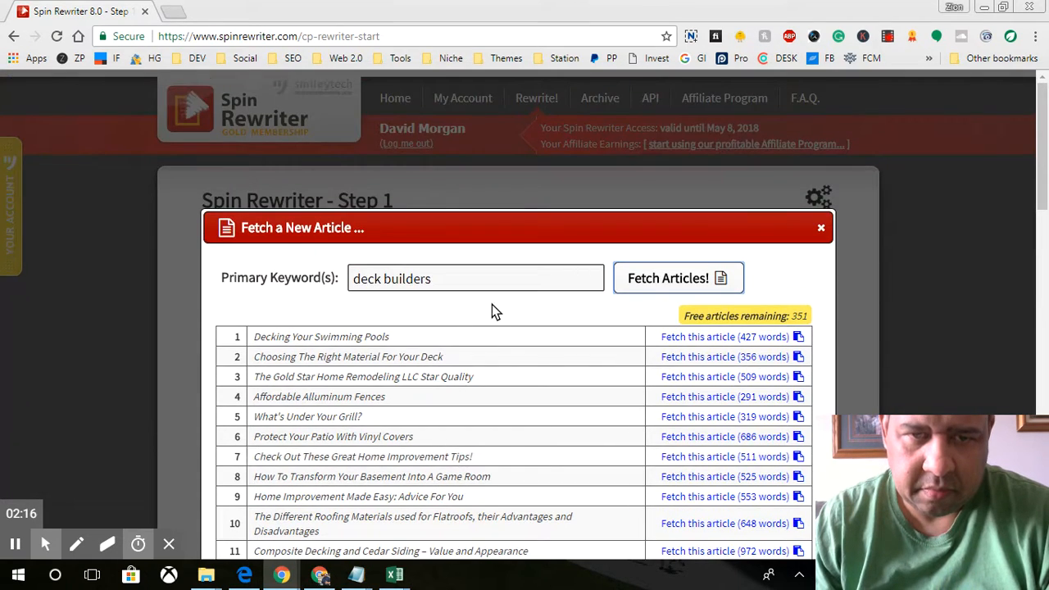
{"action": "scroll", "coordinate": [956, 358], "scroll_direction": "down", "scroll_amount": 2}
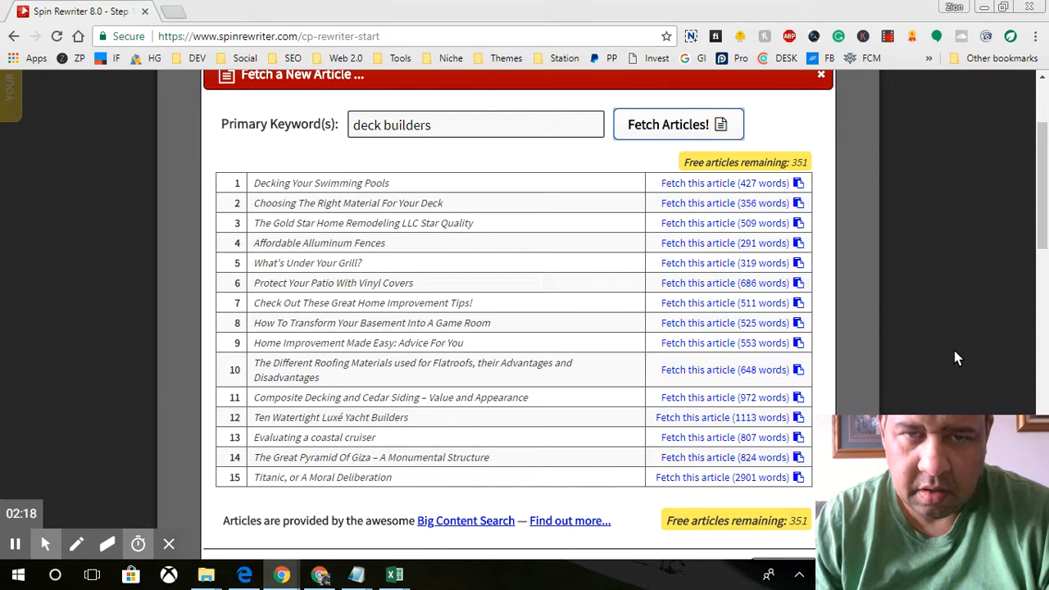
{"action": "left_click", "coordinate": [723, 184]}
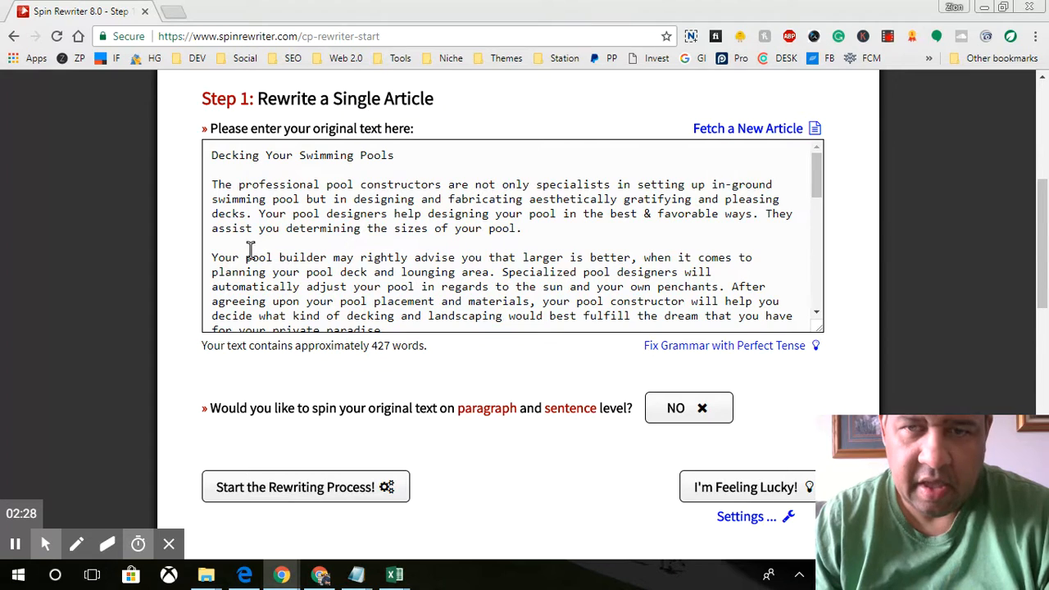
Step: Read through the inserted 427-word 'Decking Your Swimming Pools' text and place the cursor in it
{"action": "scroll", "coordinate": [316, 248], "scroll_direction": "down", "scroll_amount": 6}
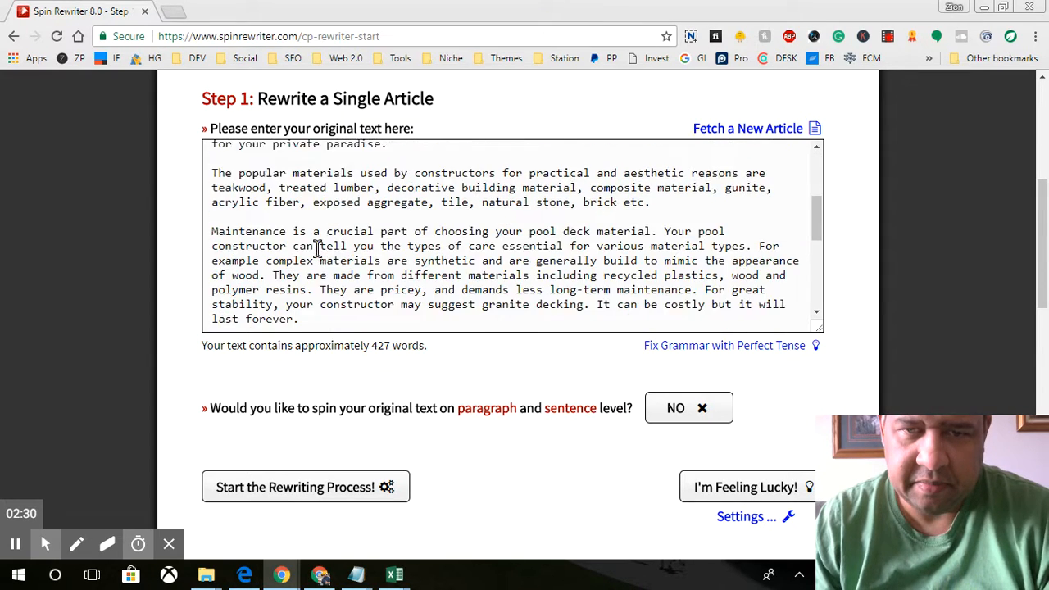
{"action": "scroll", "coordinate": [316, 250], "scroll_direction": "down", "scroll_amount": 2}
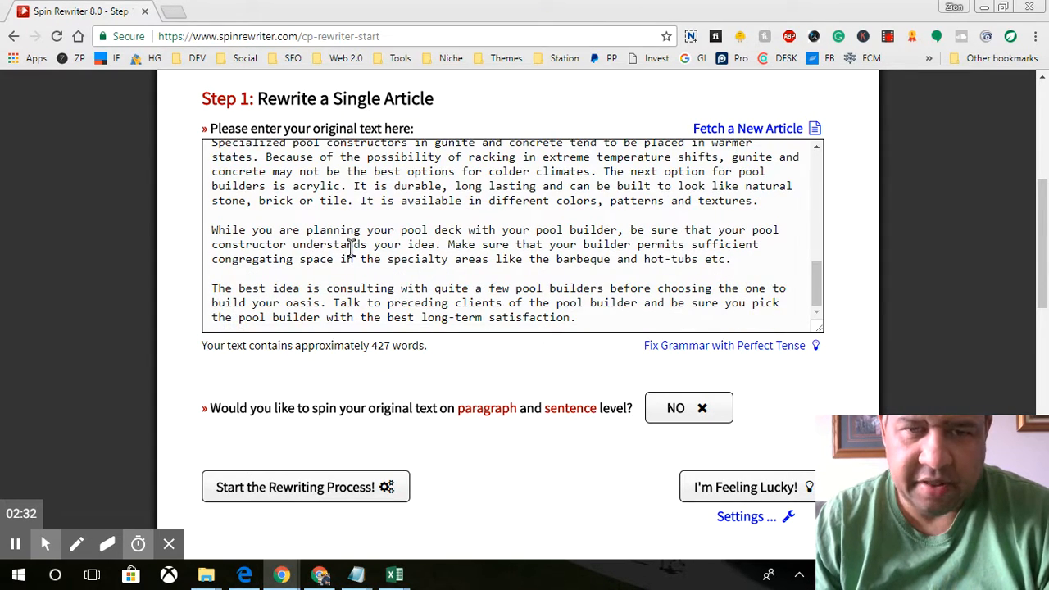
{"action": "scroll", "coordinate": [735, 305], "scroll_direction": "down", "scroll_amount": 1}
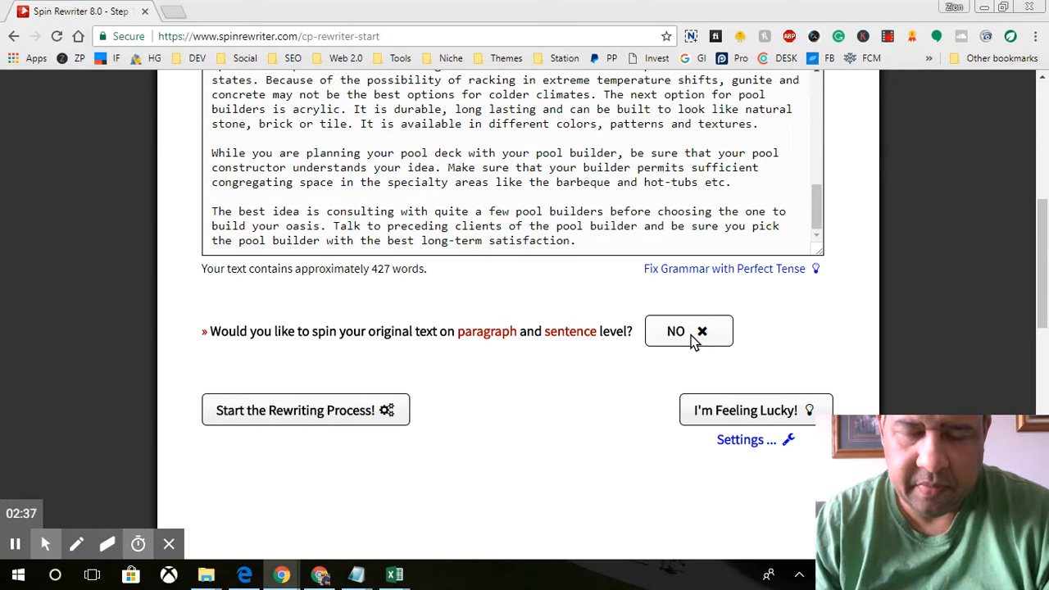
{"action": "scroll", "coordinate": [691, 338], "scroll_direction": "up", "scroll_amount": 4}
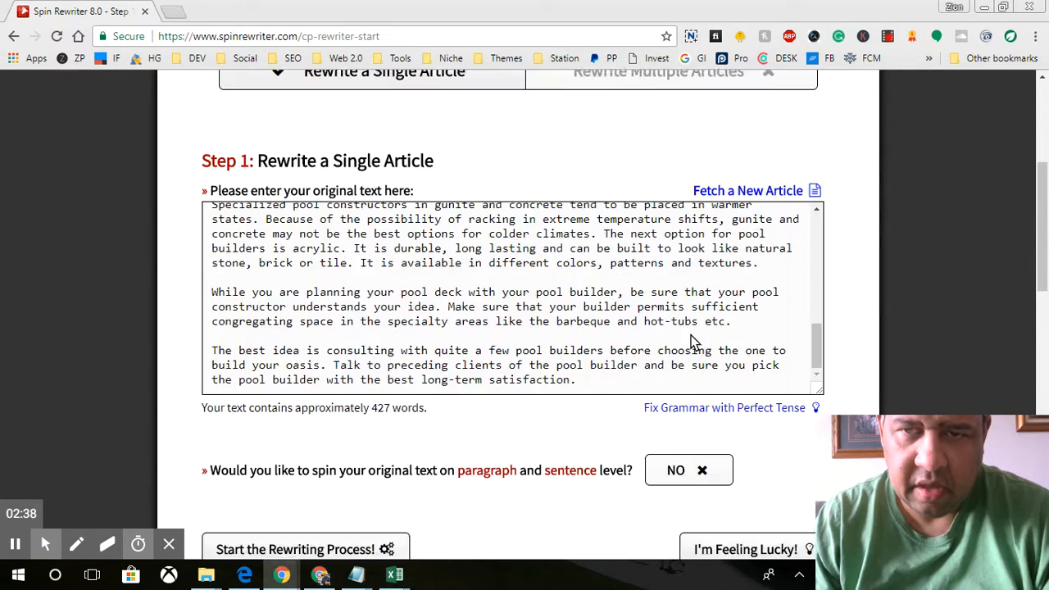
{"action": "scroll", "coordinate": [691, 334], "scroll_direction": "down", "scroll_amount": 3}
{"action": "scroll", "coordinate": [691, 330], "scroll_direction": "down", "scroll_amount": 3}
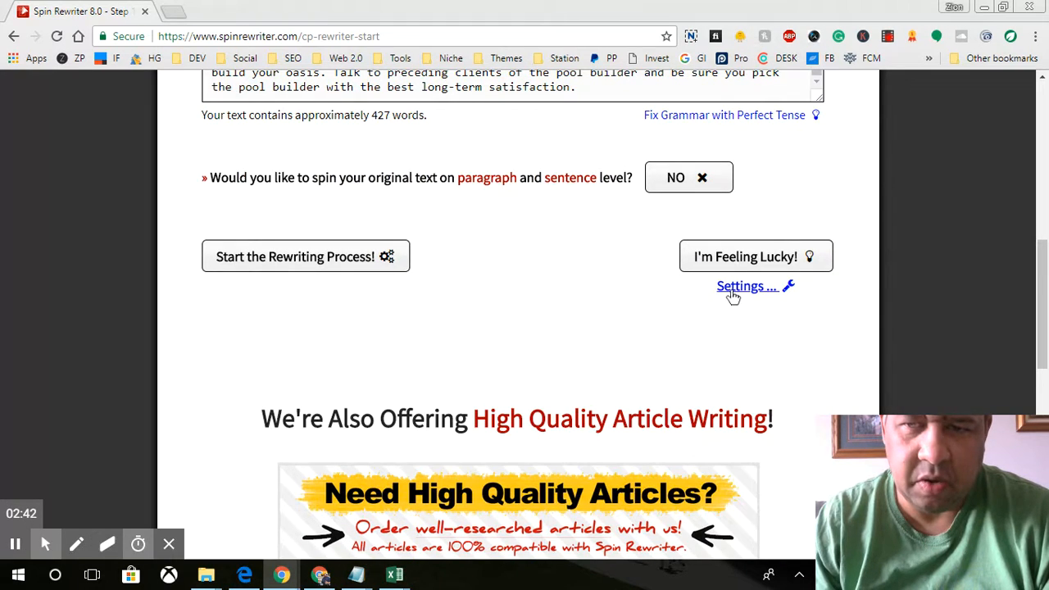
{"action": "scroll", "coordinate": [578, 303], "scroll_direction": "up", "scroll_amount": 5}
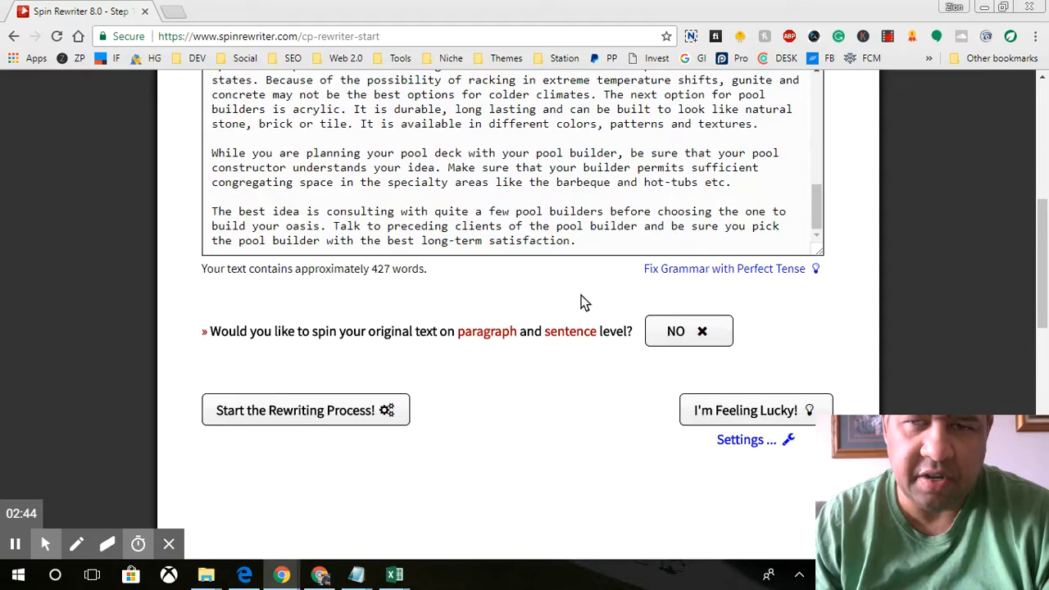
{"action": "scroll", "coordinate": [763, 373], "scroll_direction": "down", "scroll_amount": 2}
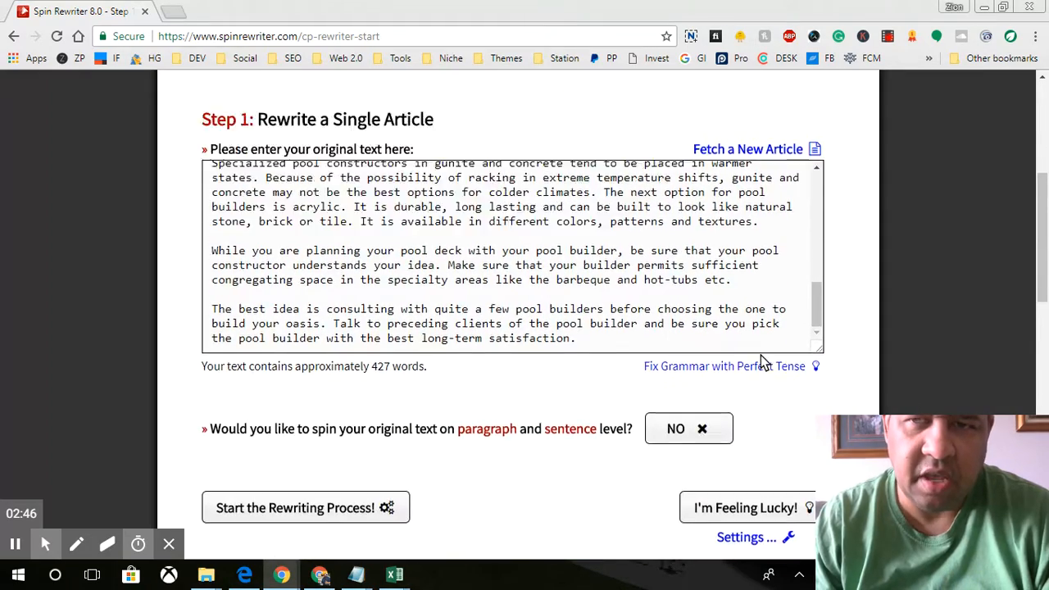
{"action": "scroll", "coordinate": [759, 371], "scroll_direction": "up", "scroll_amount": 2}
{"action": "scroll", "coordinate": [758, 364], "scroll_direction": "down", "scroll_amount": 3}
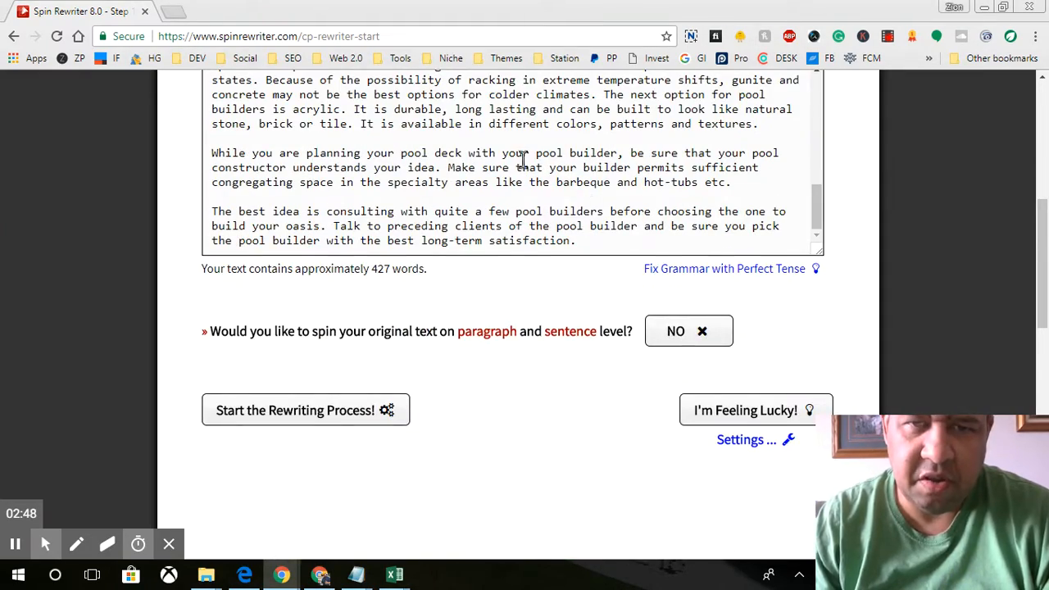
{"action": "scroll", "coordinate": [787, 192], "scroll_direction": "up", "scroll_amount": 4}
{"action": "scroll", "coordinate": [881, 264], "scroll_direction": "up", "scroll_amount": 3}
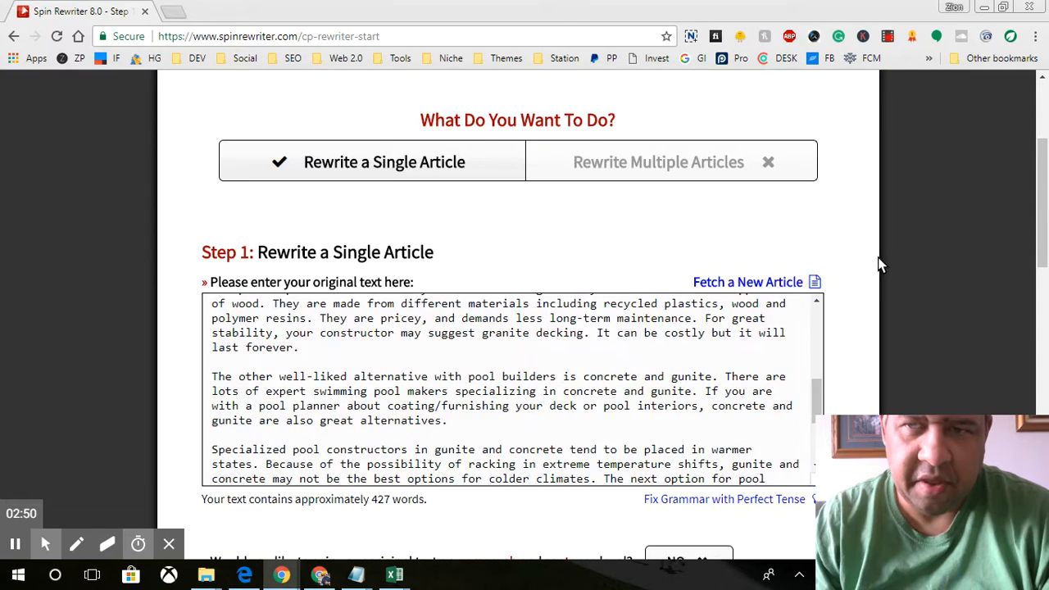
{"action": "scroll", "coordinate": [876, 270], "scroll_direction": "down", "scroll_amount": 2}
{"action": "left_click", "coordinate": [660, 211]}
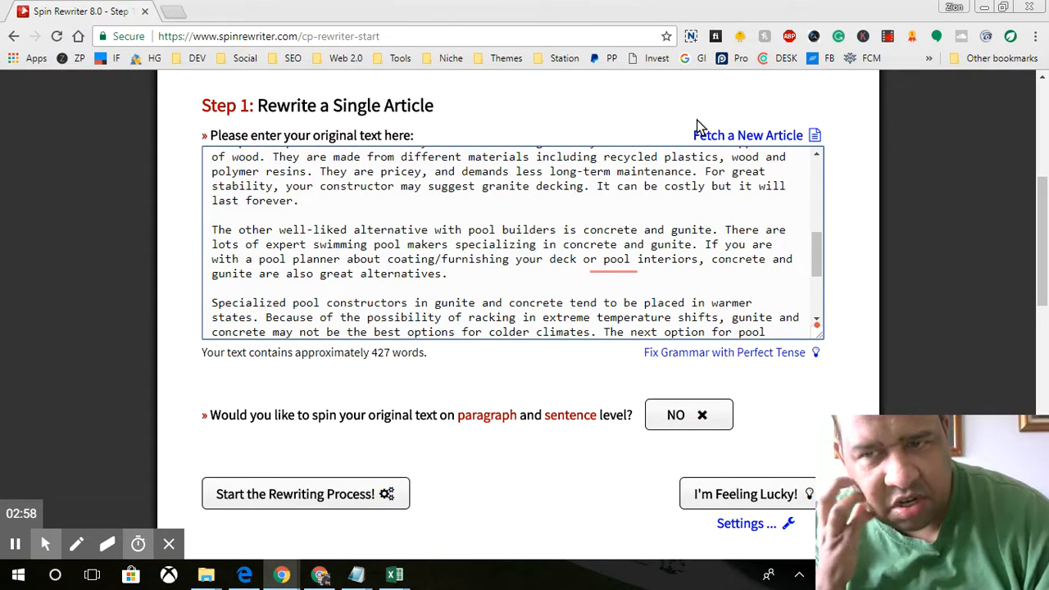
Step: Accept Grammarly fixes: commas after better, example and pricey, 'built', 'long-lasting', ', and textures'
{"action": "left_click", "coordinate": [813, 319]}
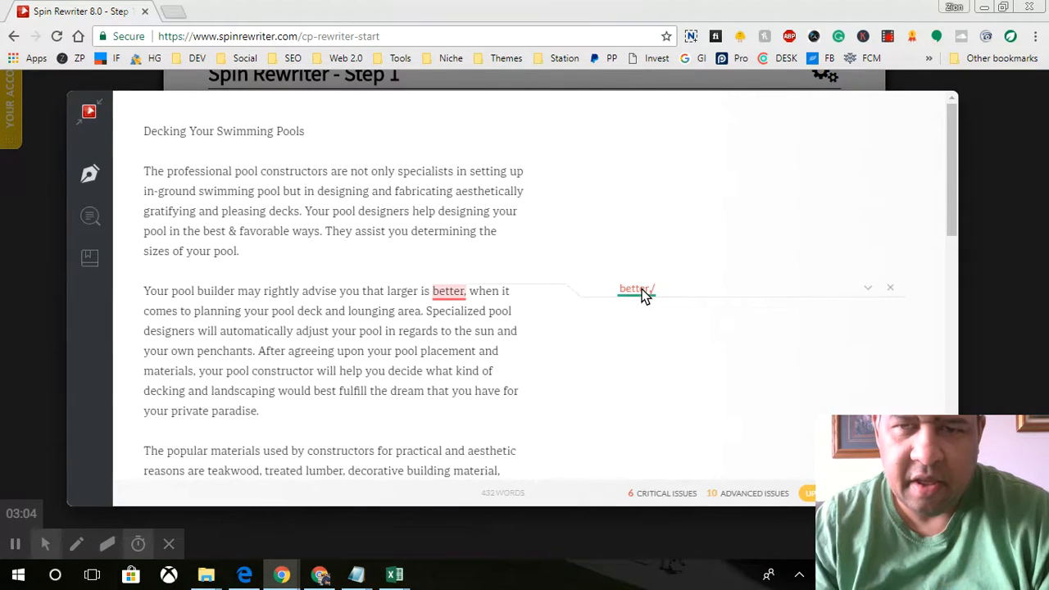
{"action": "left_click", "coordinate": [643, 294]}
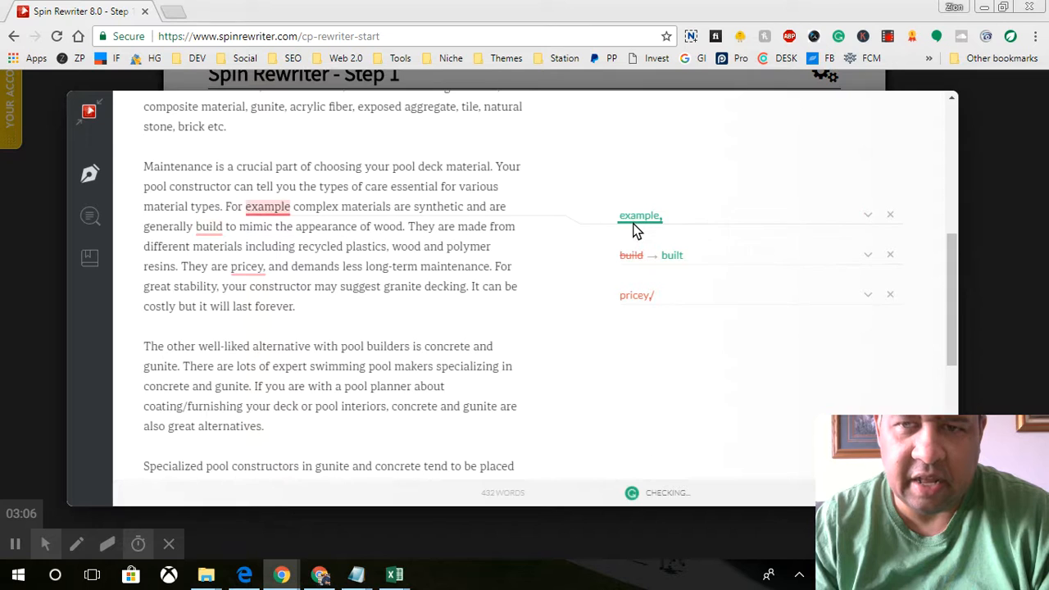
{"action": "left_click", "coordinate": [635, 227]}
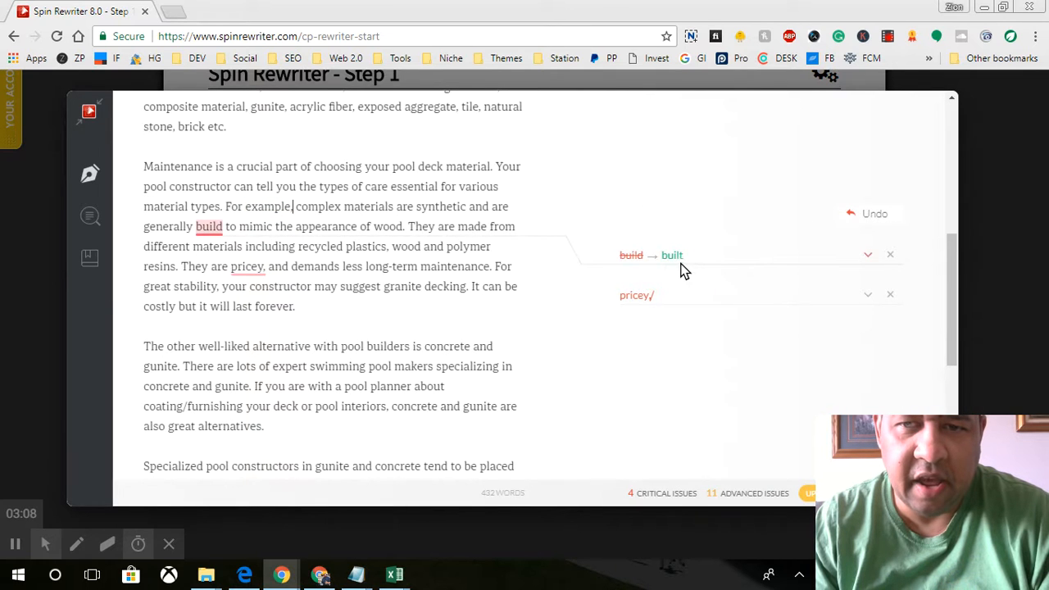
{"action": "left_click", "coordinate": [685, 271]}
{"action": "left_click", "coordinate": [646, 281]}
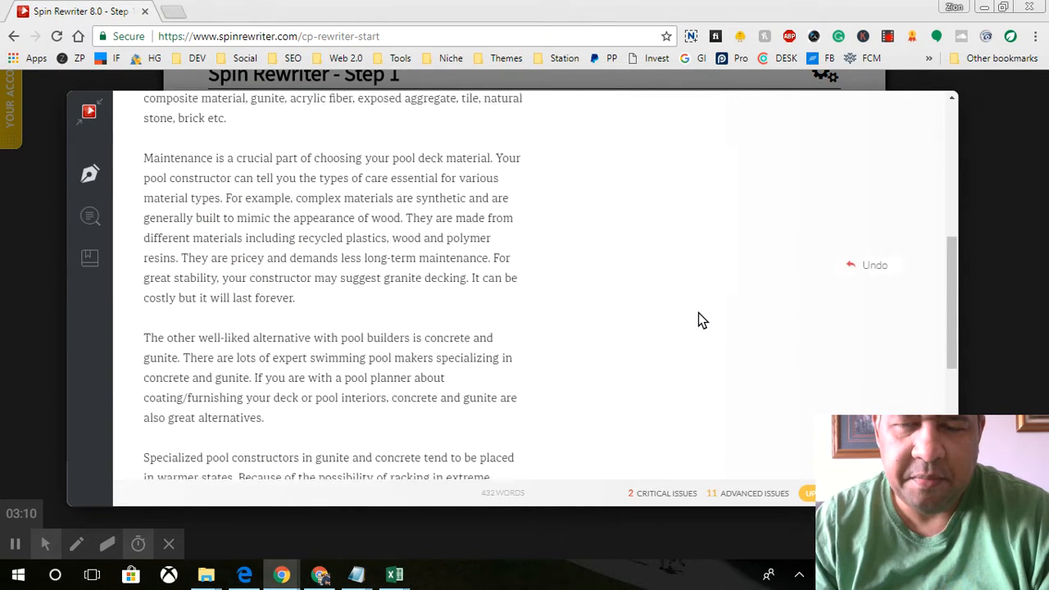
{"action": "left_click", "coordinate": [720, 261]}
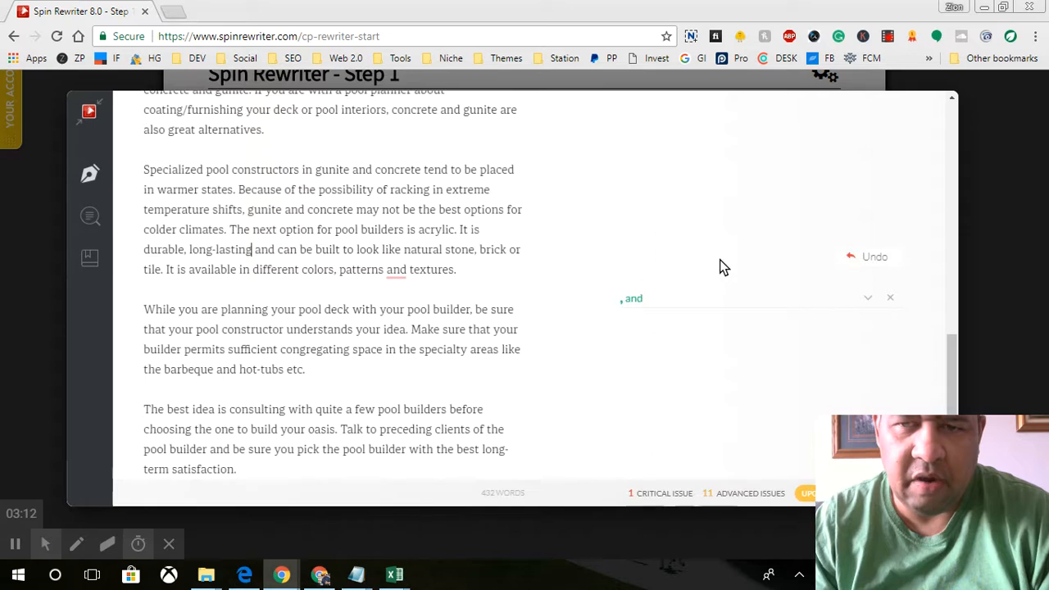
{"action": "left_click", "coordinate": [645, 303]}
{"action": "left_click", "coordinate": [634, 300]}
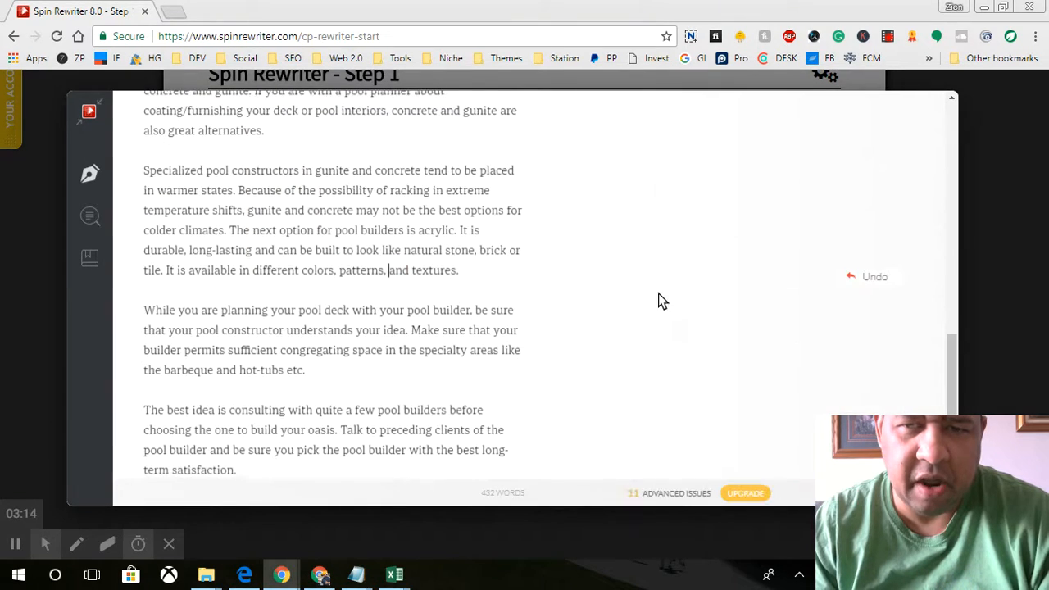
Step: Close the grammar checker and review the corrected 426-word article in the text box
{"action": "left_click", "coordinate": [1011, 310]}
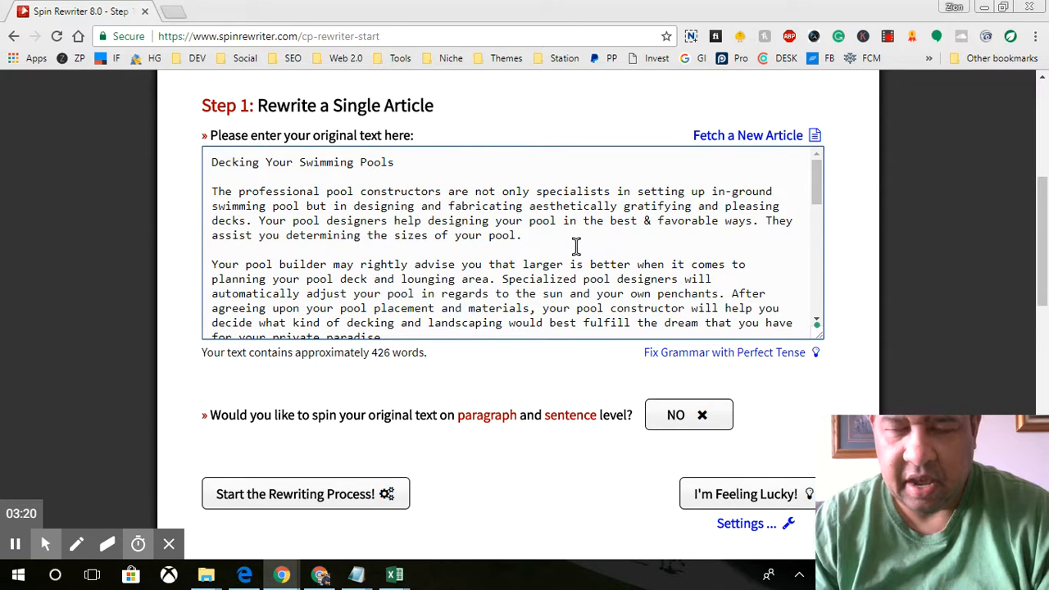
{"action": "scroll", "coordinate": [576, 246], "scroll_direction": "down", "scroll_amount": 4}
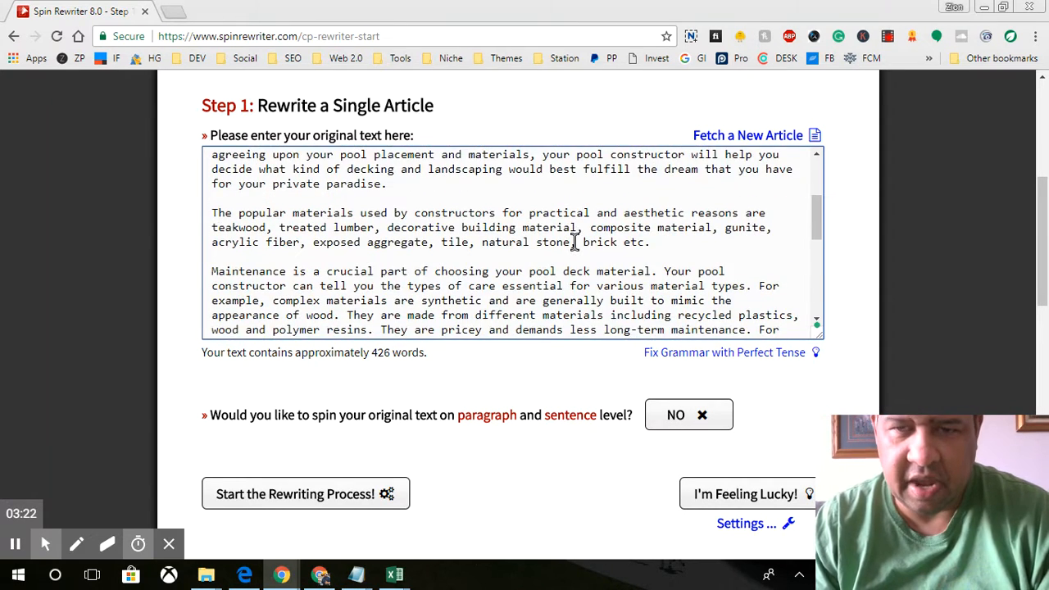
{"action": "scroll", "coordinate": [577, 241], "scroll_direction": "down", "scroll_amount": 2}
{"action": "scroll", "coordinate": [860, 293], "scroll_direction": "down", "scroll_amount": 5}
{"action": "scroll", "coordinate": [860, 292], "scroll_direction": "up", "scroll_amount": 4}
{"action": "scroll", "coordinate": [647, 252], "scroll_direction": "up", "scroll_amount": 2}
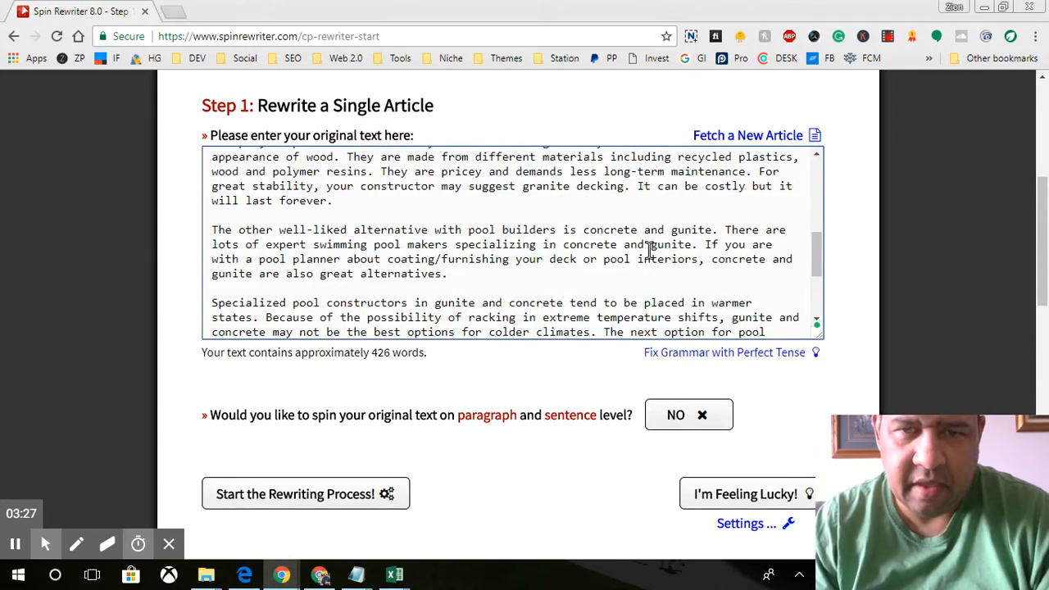
{"action": "scroll", "coordinate": [651, 253], "scroll_direction": "down", "scroll_amount": 1}
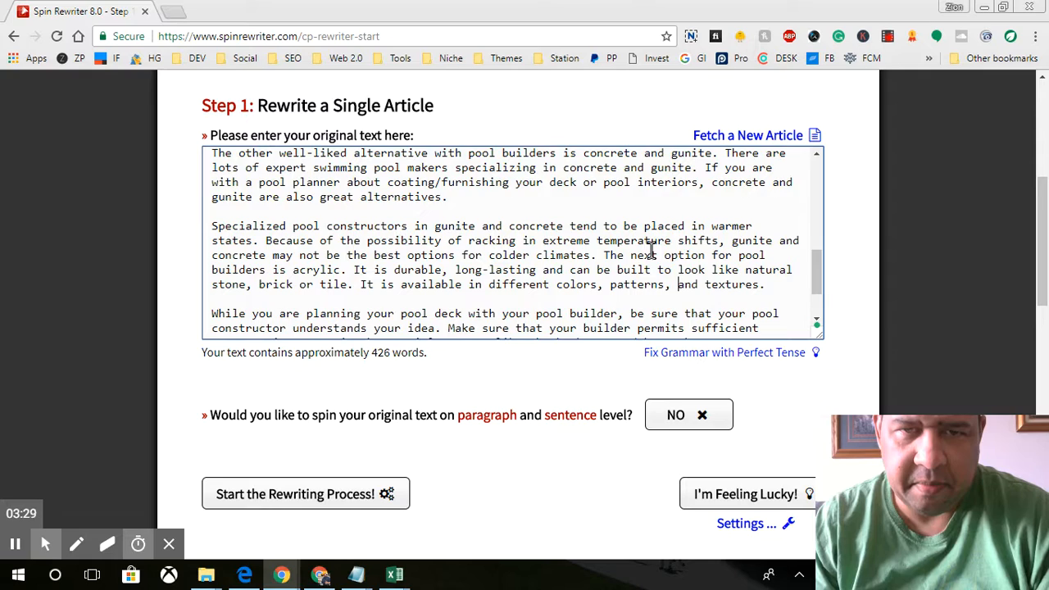
{"action": "scroll", "coordinate": [651, 252], "scroll_direction": "down", "scroll_amount": 1}
Step: Show the I'm Feeling Lucky settings and look over the low-risk spinning option
{"action": "left_click", "coordinate": [746, 371]}
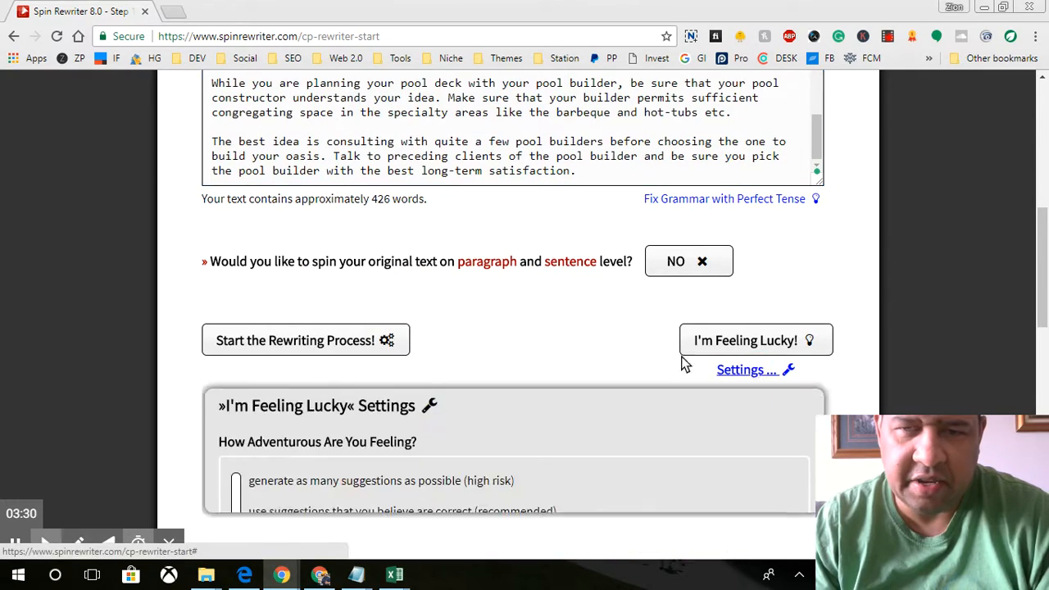
{"action": "scroll", "coordinate": [569, 329], "scroll_direction": "down", "scroll_amount": 6}
{"action": "scroll", "coordinate": [354, 251], "scroll_direction": "down", "scroll_amount": 5}
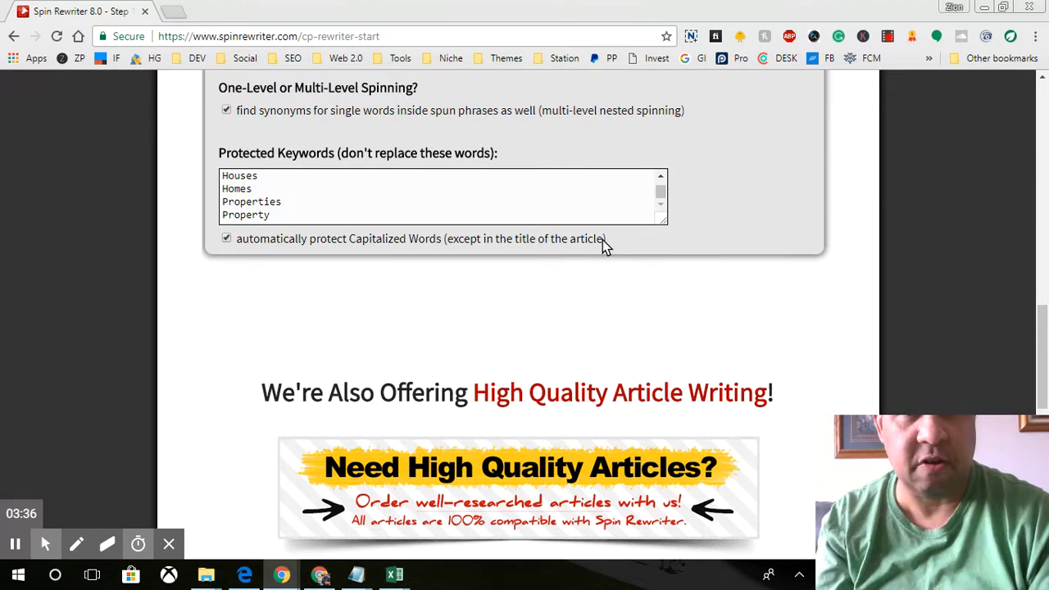
{"action": "scroll", "coordinate": [698, 249], "scroll_direction": "up", "scroll_amount": 6}
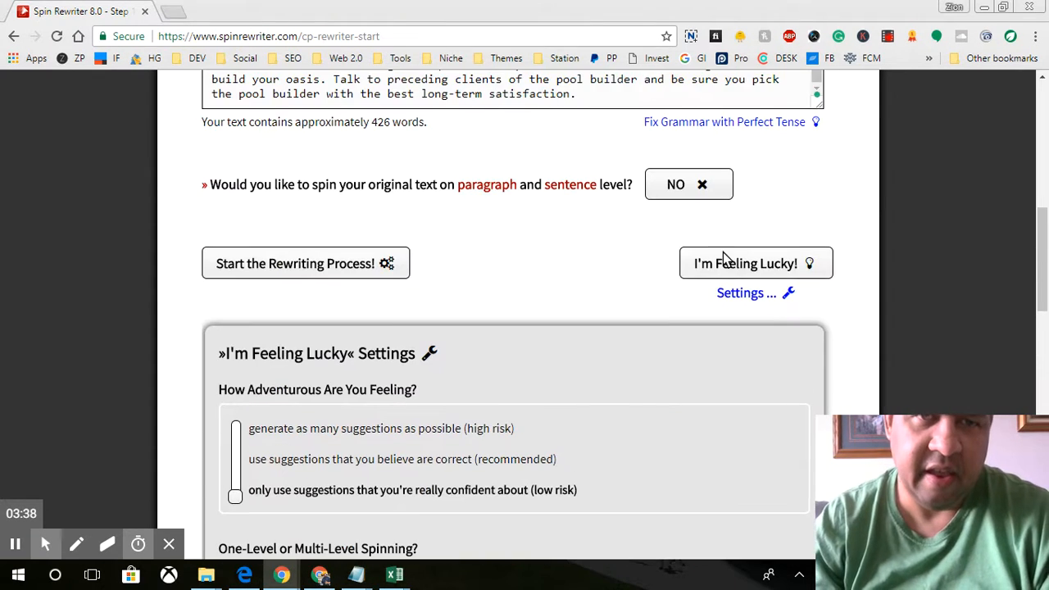
{"action": "scroll", "coordinate": [882, 314], "scroll_direction": "up", "scroll_amount": 3}
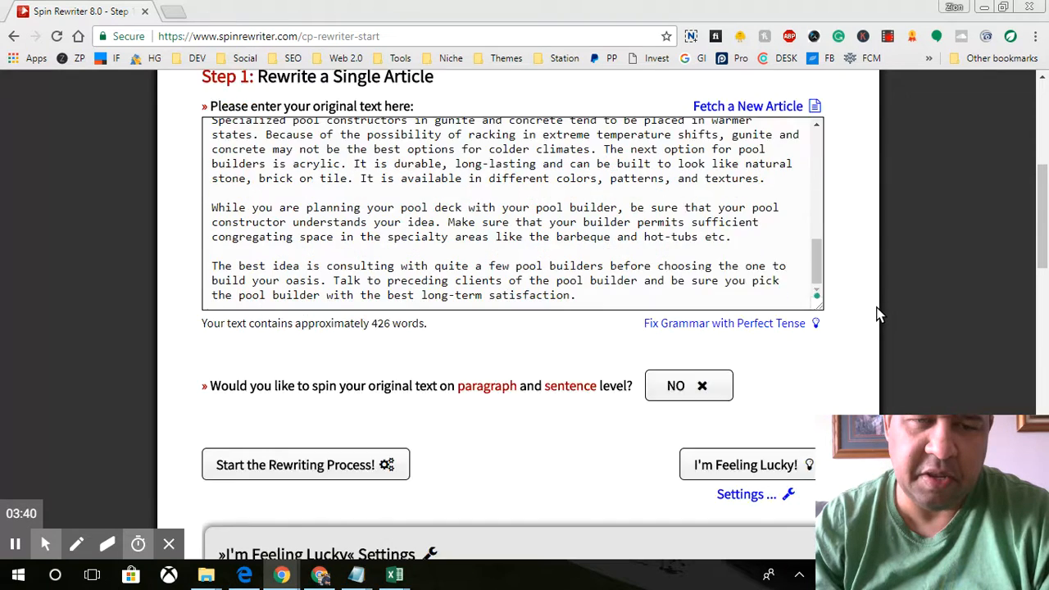
{"action": "scroll", "coordinate": [878, 313], "scroll_direction": "down", "scroll_amount": 5}
{"action": "scroll", "coordinate": [877, 311], "scroll_direction": "down", "scroll_amount": 2}
{"action": "scroll", "coordinate": [478, 328], "scroll_direction": "up", "scroll_amount": 2}
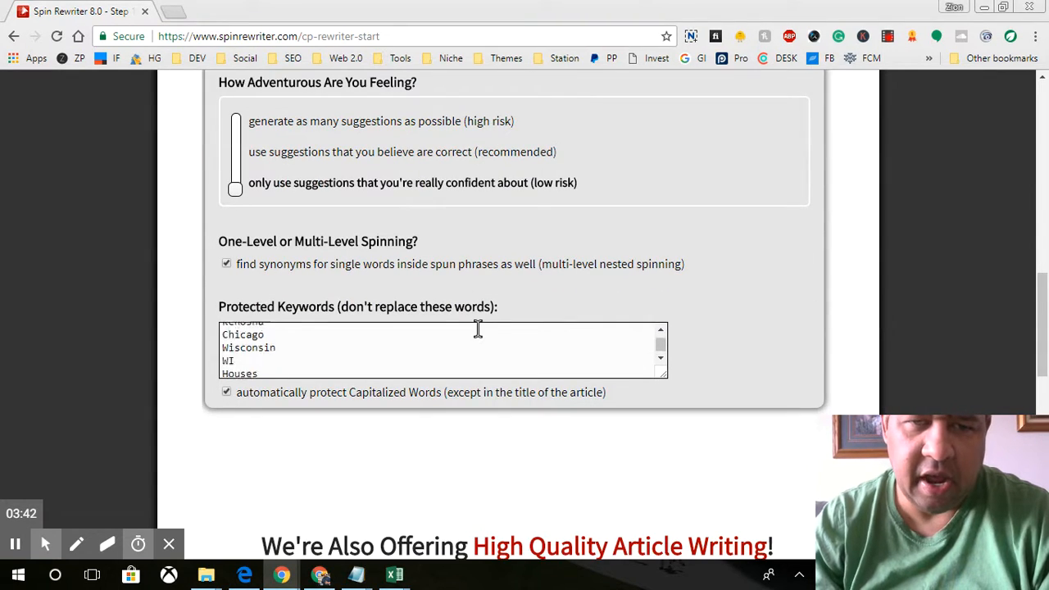
{"action": "scroll", "coordinate": [504, 354], "scroll_direction": "up", "scroll_amount": 2}
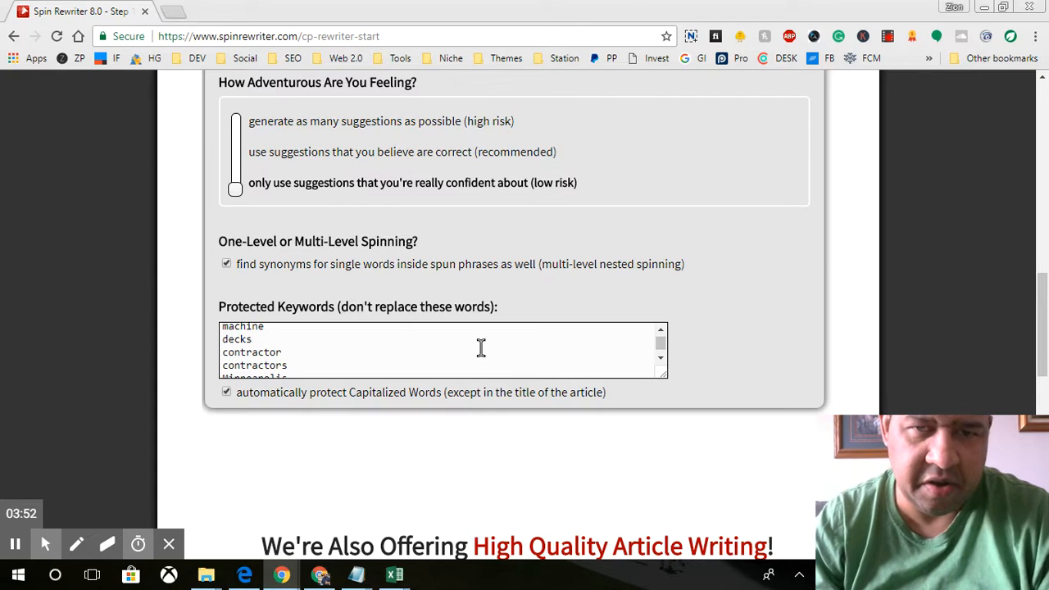
{"action": "scroll", "coordinate": [481, 348], "scroll_direction": "up", "scroll_amount": 1}
{"action": "scroll", "coordinate": [481, 348], "scroll_direction": "up", "scroll_amount": 1}
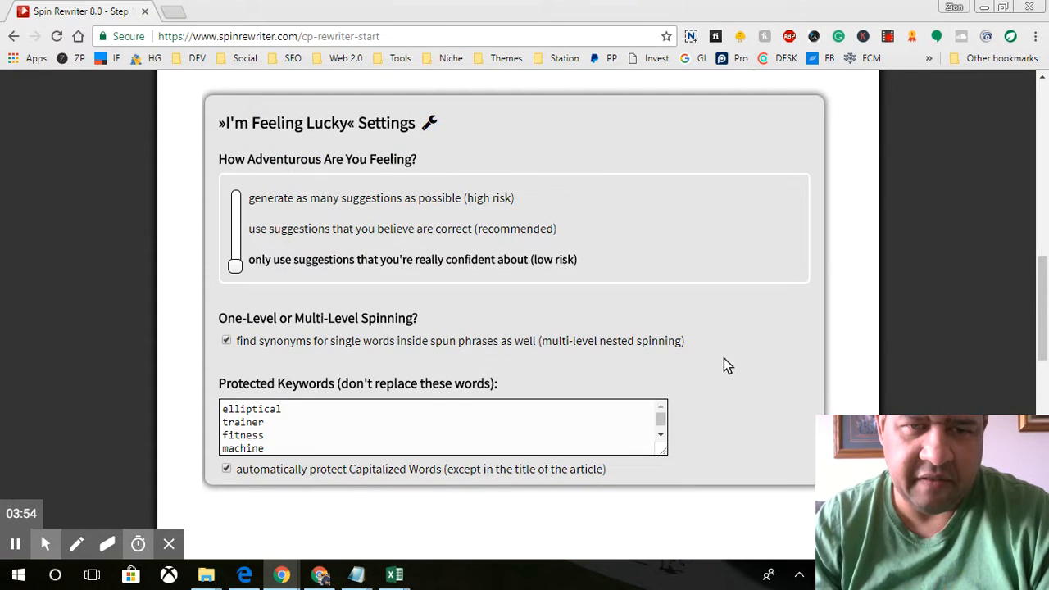
{"action": "scroll", "coordinate": [723, 360], "scroll_direction": "down", "scroll_amount": 2}
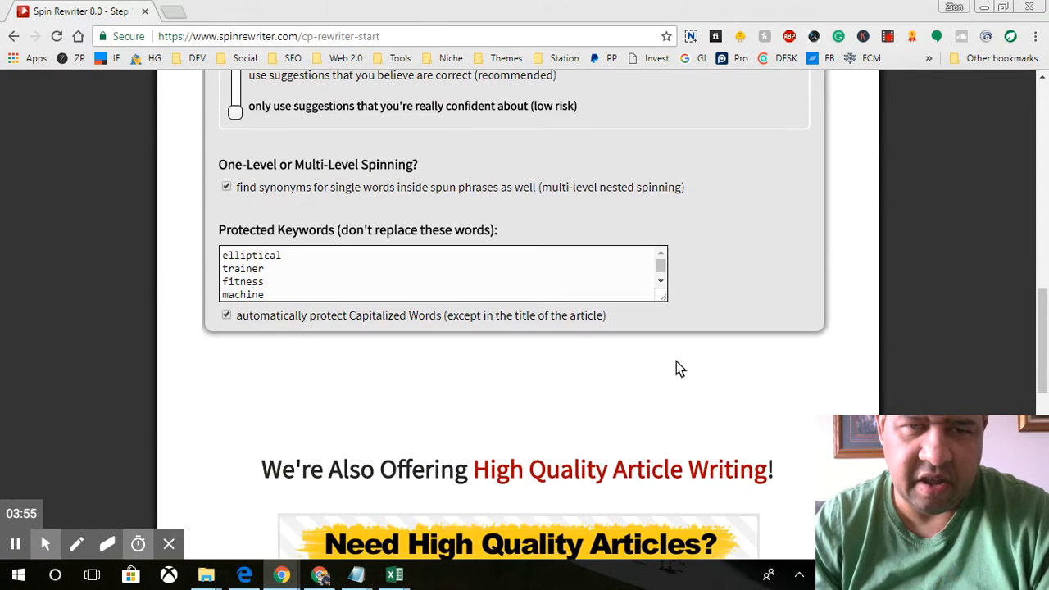
Step: Select the keyword 'trainer' in the Protected Keywords list and review the list
{"action": "left_click", "coordinate": [272, 268]}
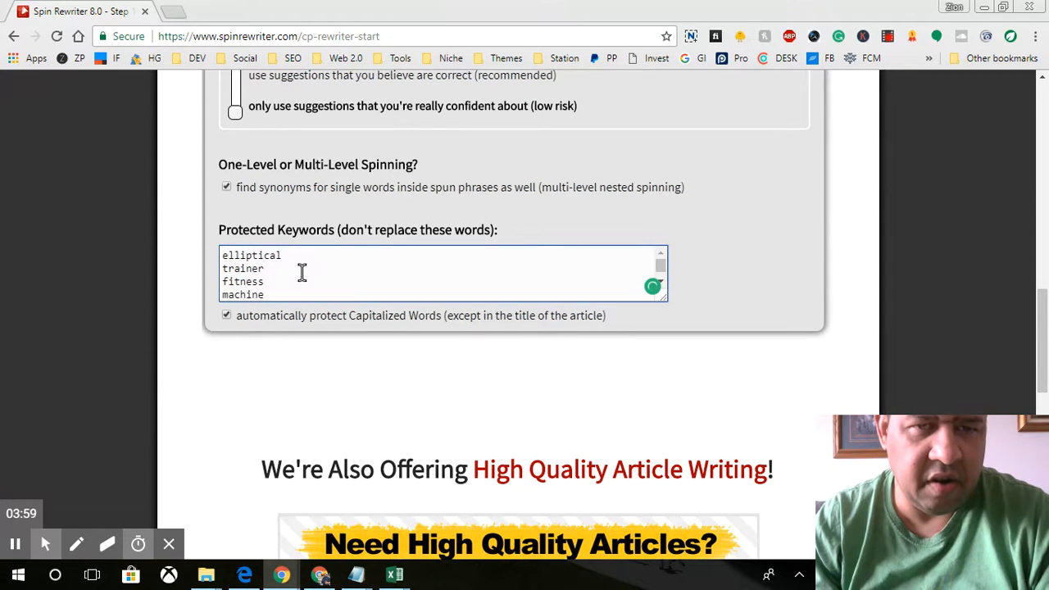
{"action": "scroll", "coordinate": [314, 273], "scroll_direction": "down", "scroll_amount": 1}
{"action": "scroll", "coordinate": [313, 272], "scroll_direction": "up", "scroll_amount": 1}
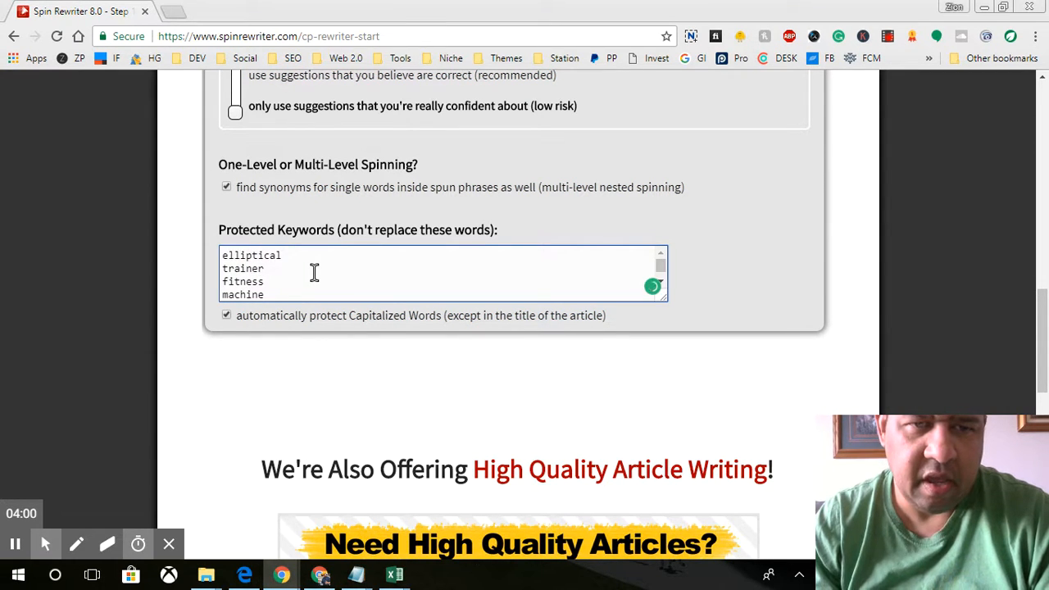
{"action": "left_click", "coordinate": [273, 267]}
{"action": "left_click_drag", "start_coordinate": [273, 268], "coordinate": [223, 270]}
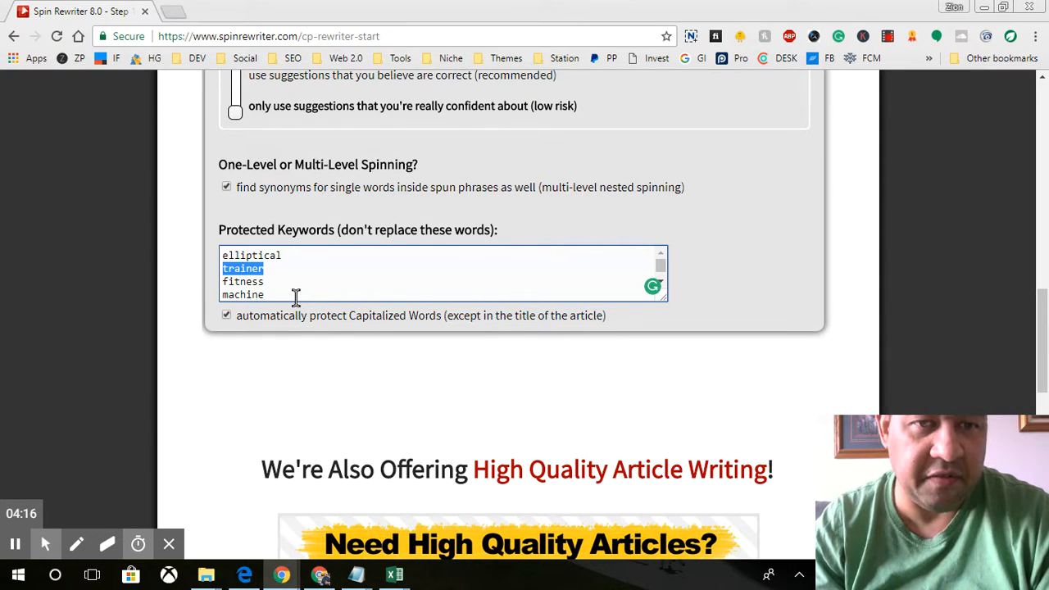
{"action": "scroll", "coordinate": [779, 291], "scroll_direction": "up", "scroll_amount": 3}
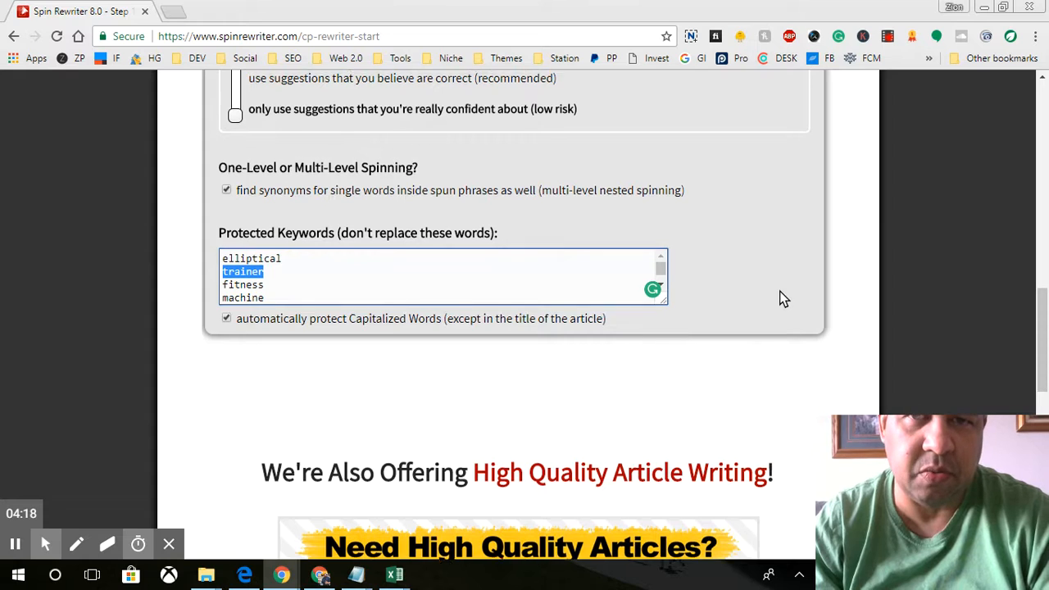
{"action": "scroll", "coordinate": [779, 291], "scroll_direction": "up", "scroll_amount": 4}
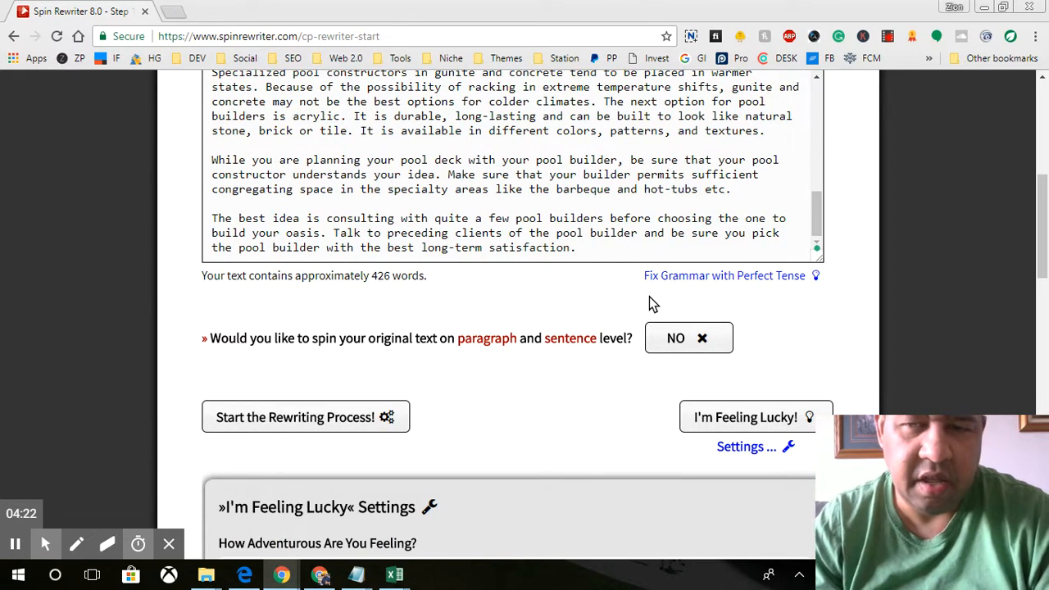
{"action": "scroll", "coordinate": [631, 308], "scroll_direction": "up", "scroll_amount": 1}
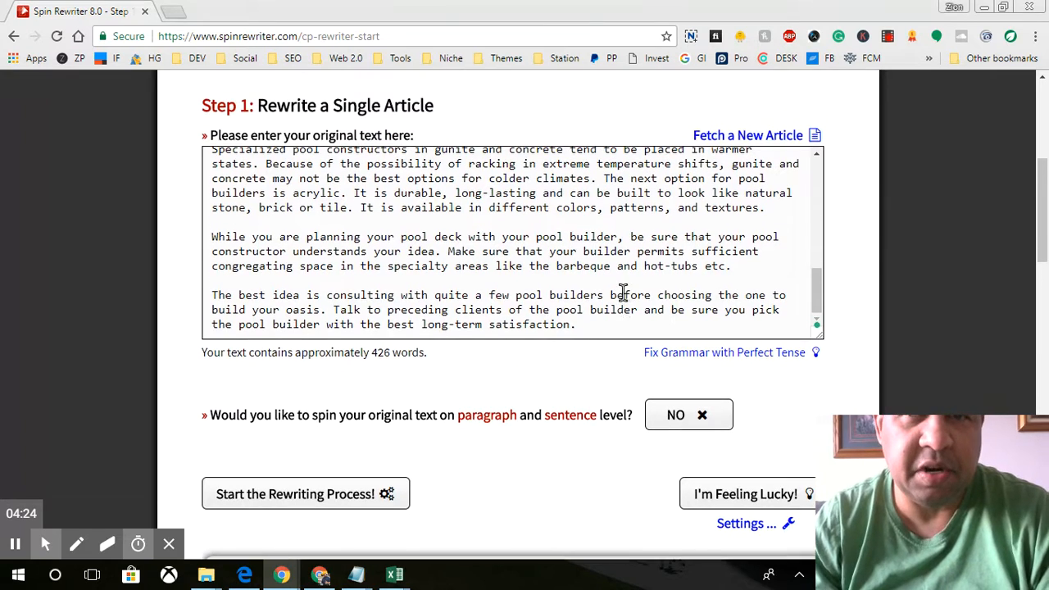
{"action": "scroll", "coordinate": [604, 264], "scroll_direction": "down", "scroll_amount": 1}
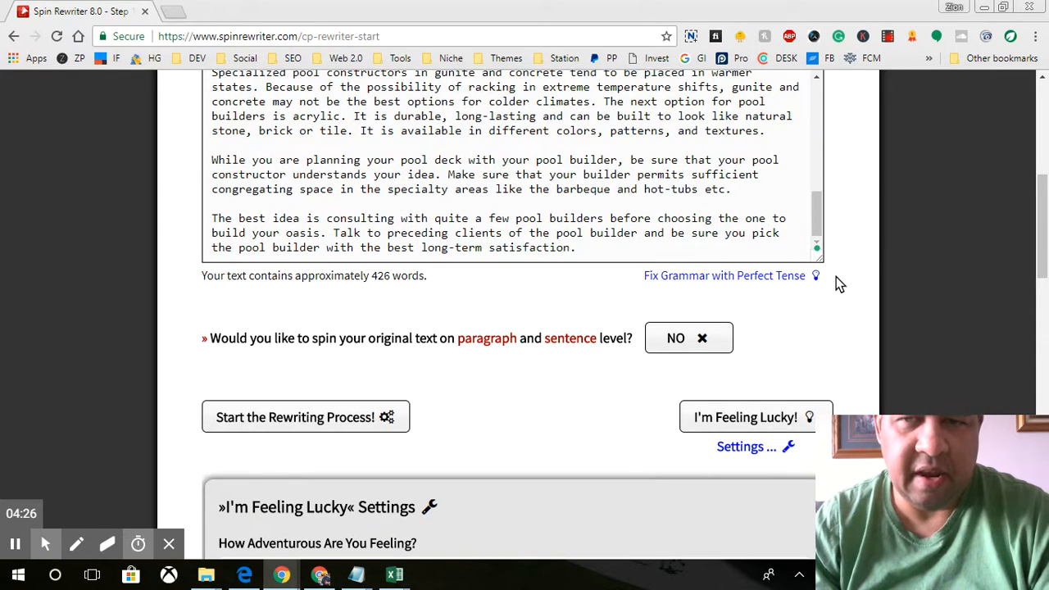
{"action": "scroll", "coordinate": [867, 293], "scroll_direction": "down", "scroll_amount": 1}
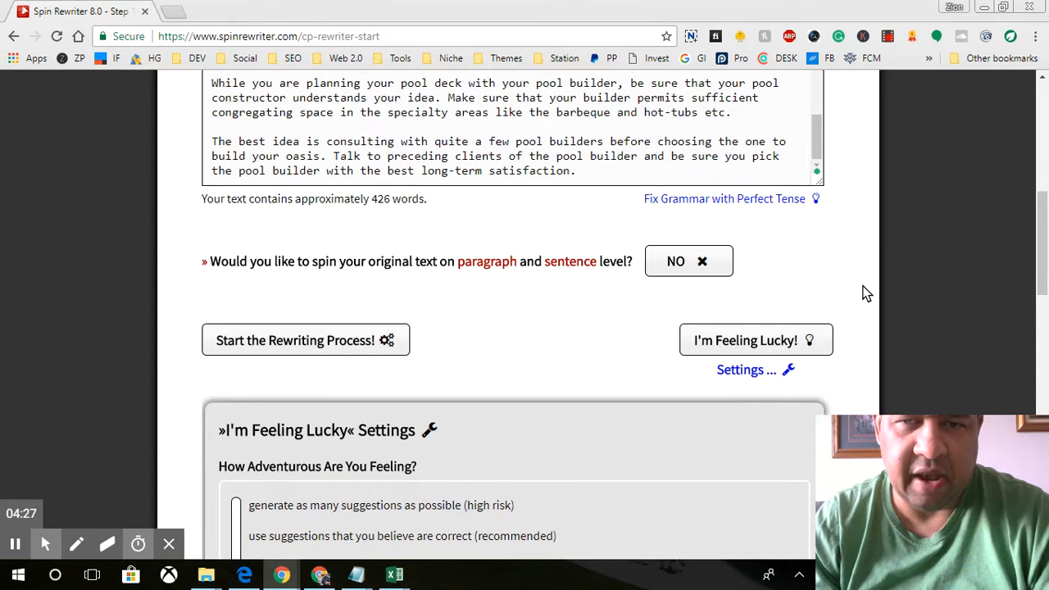
Step: Spin the article in one step and name its archive entry 'DECKS FOR POOLS'
{"action": "left_click", "coordinate": [744, 342]}
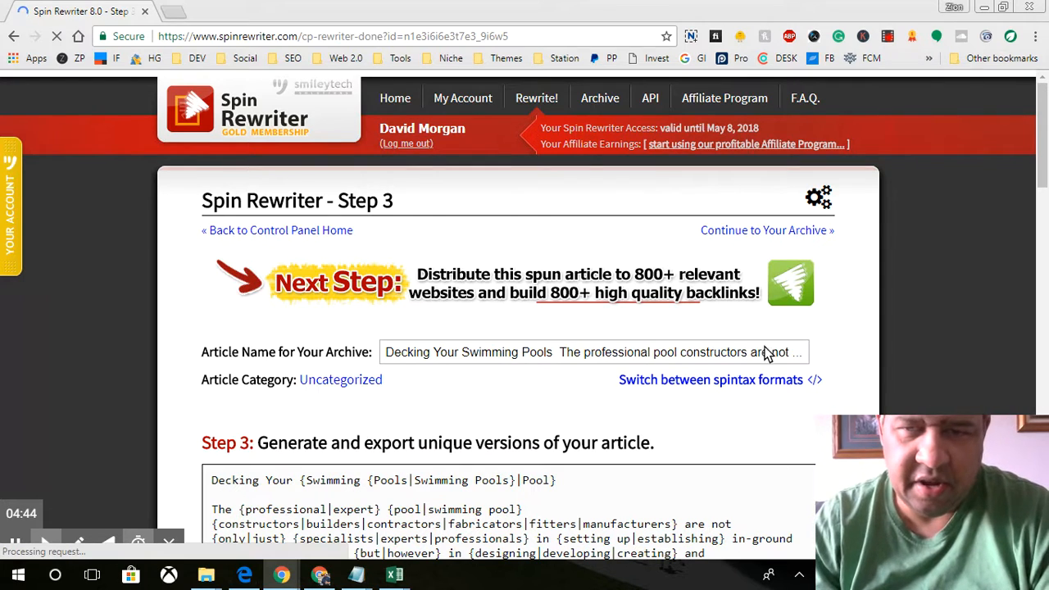
{"action": "double_click", "coordinate": [640, 353]}
{"action": "left_click", "coordinate": [640, 353]}
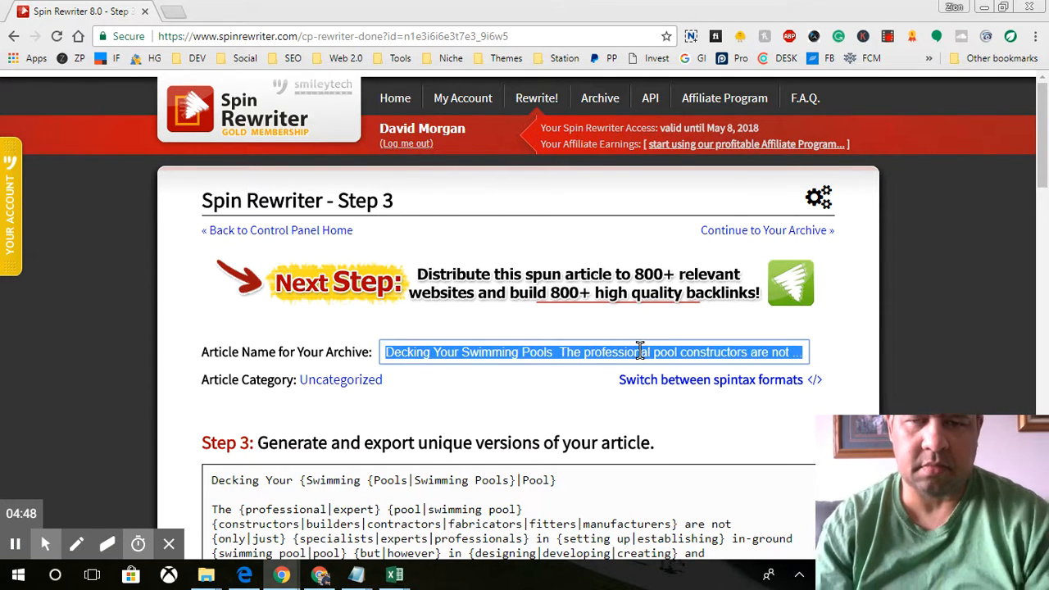
{"action": "type", "text": "DECK"}
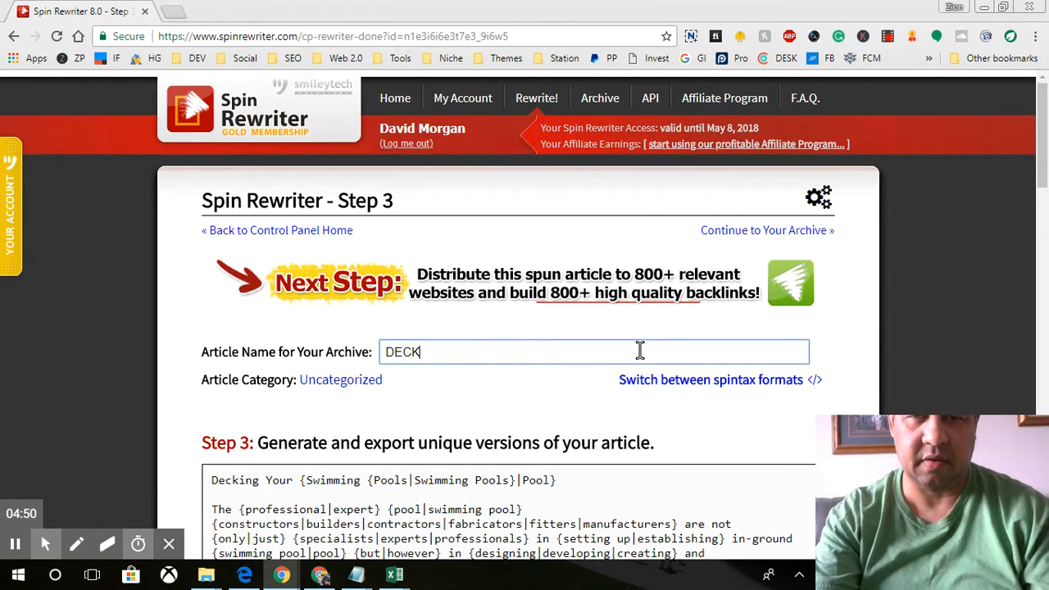
{"action": "type", "text": "S FOR POOLS"}
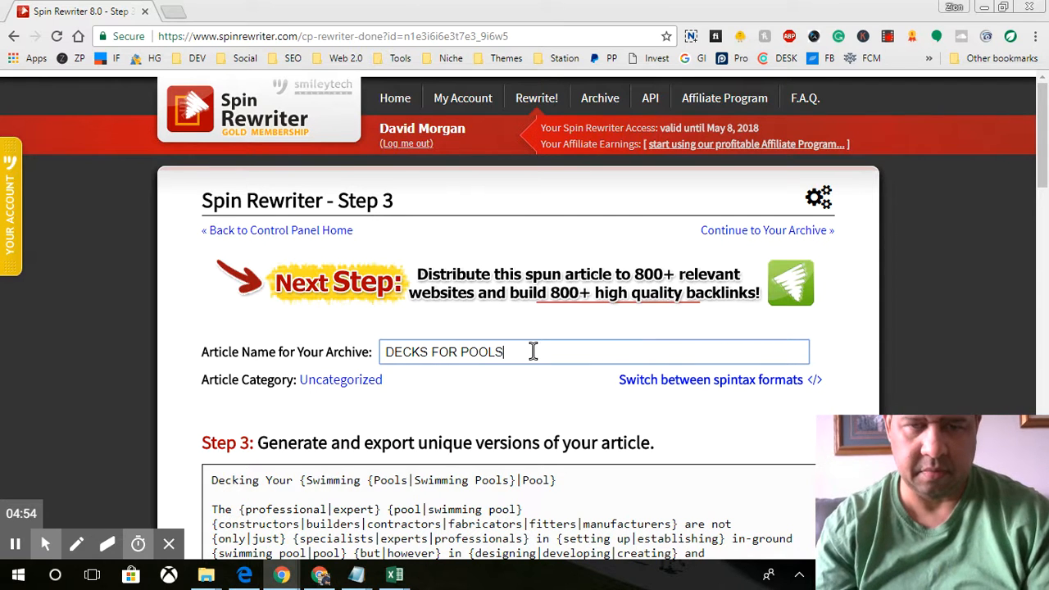
Step: Assign the Contractor Articles category and dismiss the Category Updated confirmation
{"action": "left_click", "coordinate": [363, 380]}
{"action": "left_click", "coordinate": [457, 297]}
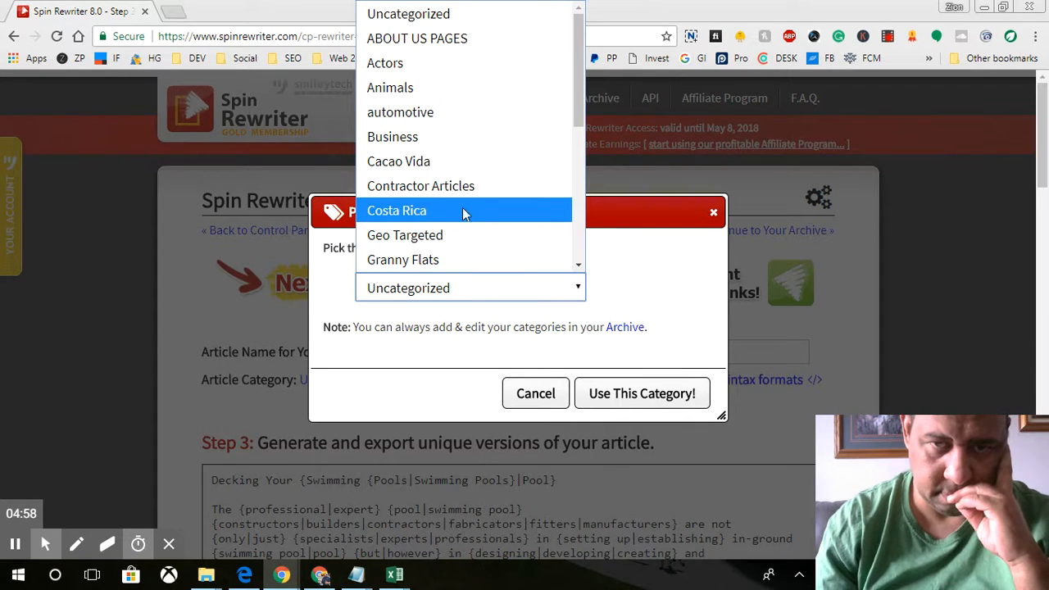
{"action": "left_click", "coordinate": [455, 190]}
{"action": "left_click", "coordinate": [644, 395]}
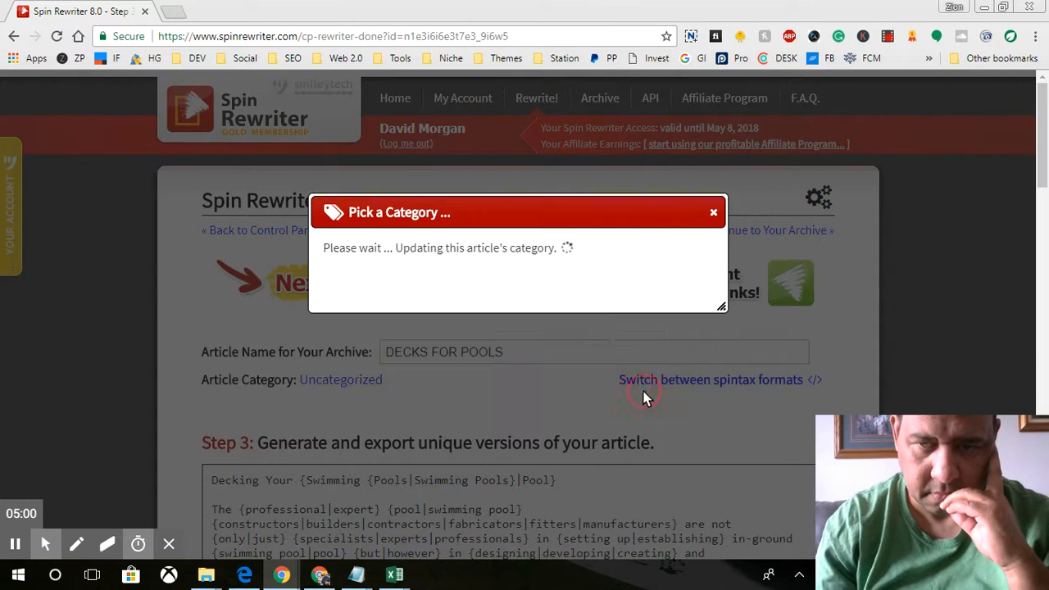
{"action": "left_click", "coordinate": [666, 305]}
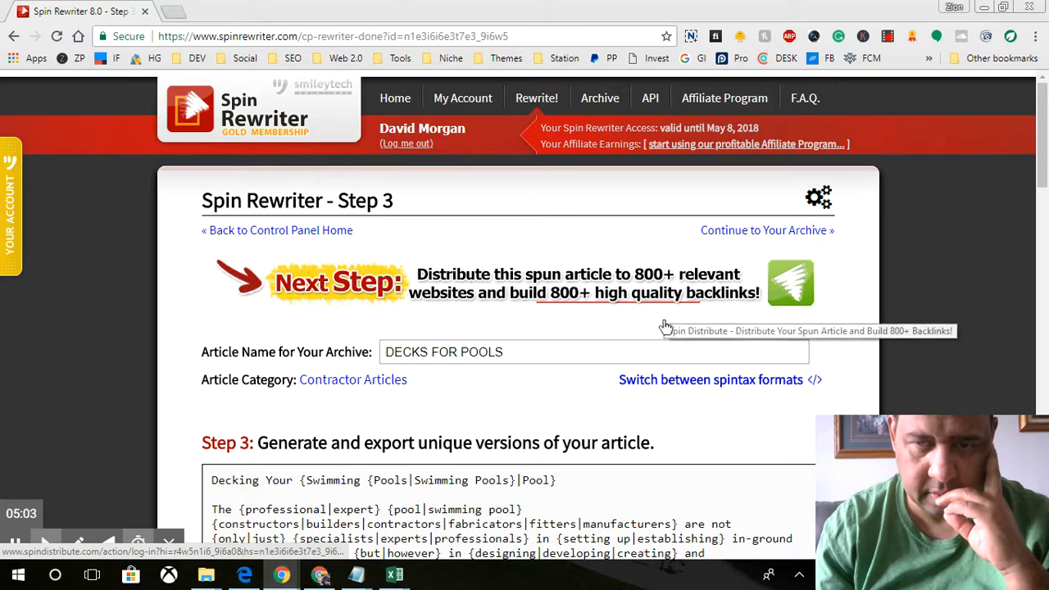
Step: Review the spun article to its last line, then switch to the Custom Deck Builders site
{"action": "scroll", "coordinate": [834, 389], "scroll_direction": "down", "scroll_amount": 2}
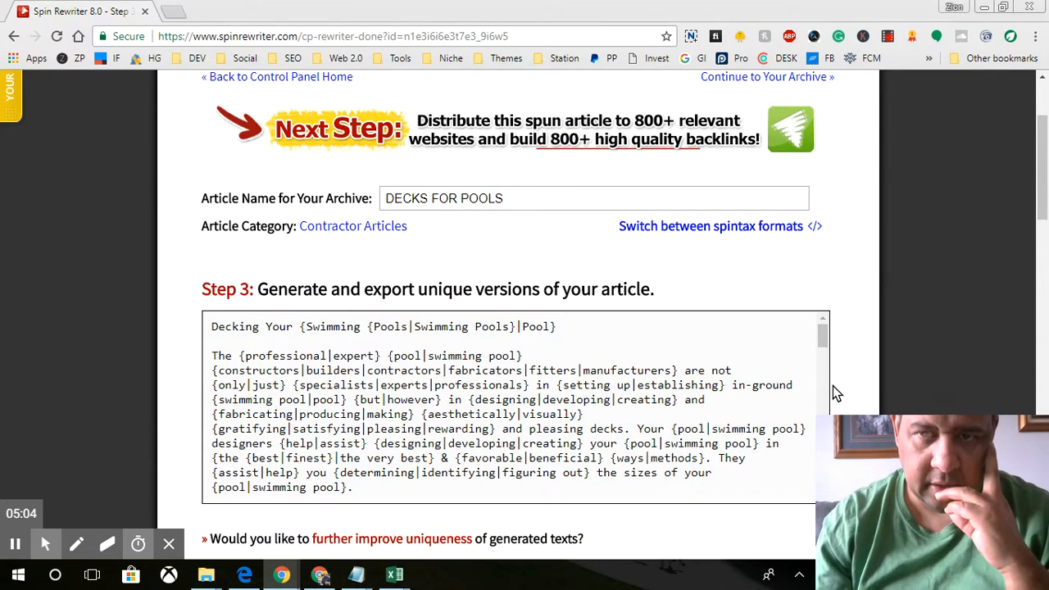
{"action": "scroll", "coordinate": [832, 385], "scroll_direction": "up", "scroll_amount": 2}
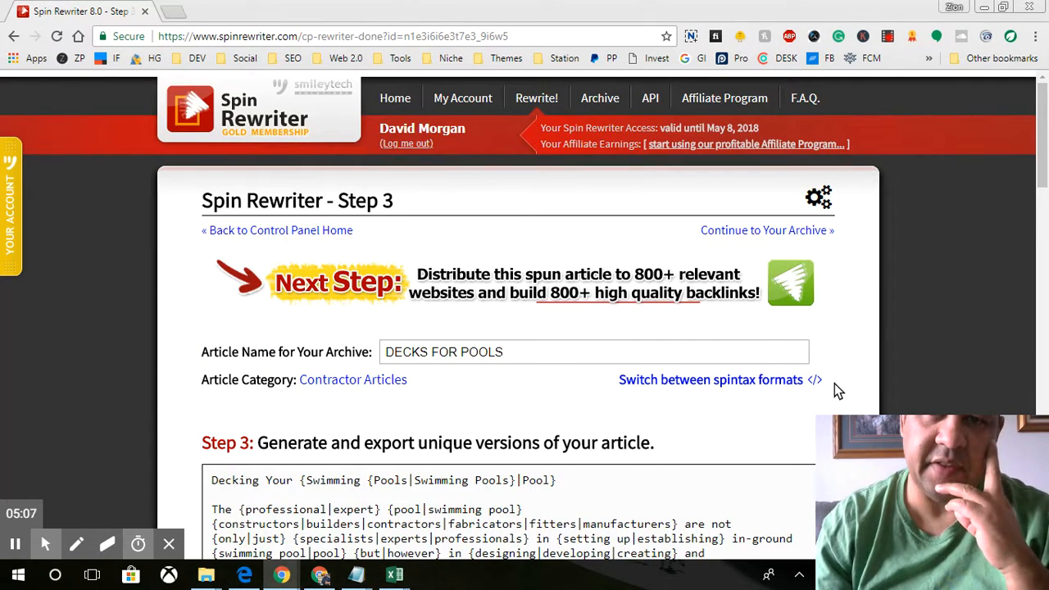
{"action": "scroll", "coordinate": [834, 384], "scroll_direction": "down", "scroll_amount": 6}
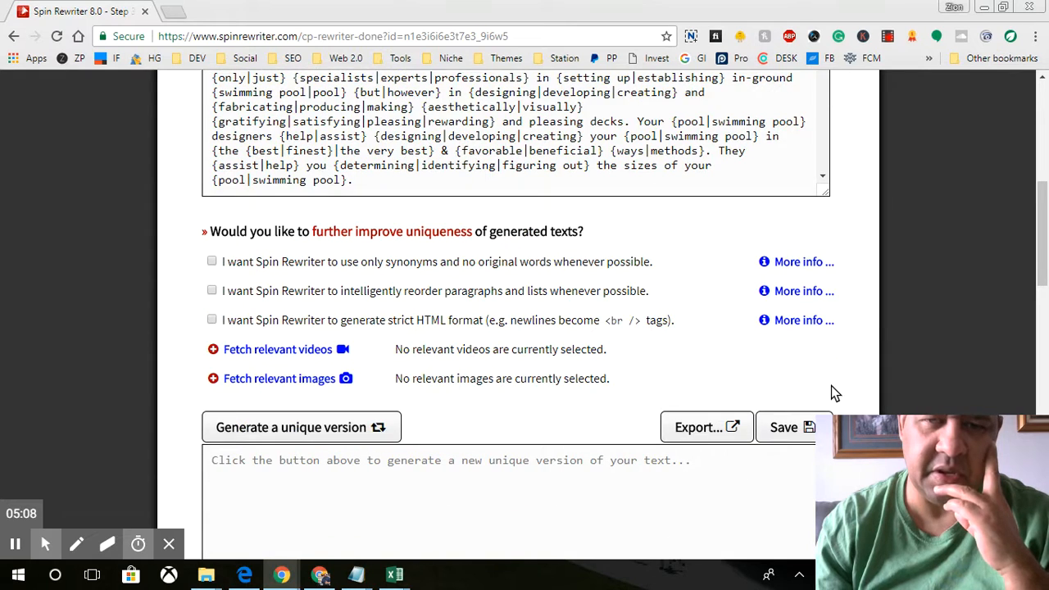
{"action": "scroll", "coordinate": [831, 392], "scroll_direction": "down", "scroll_amount": 1}
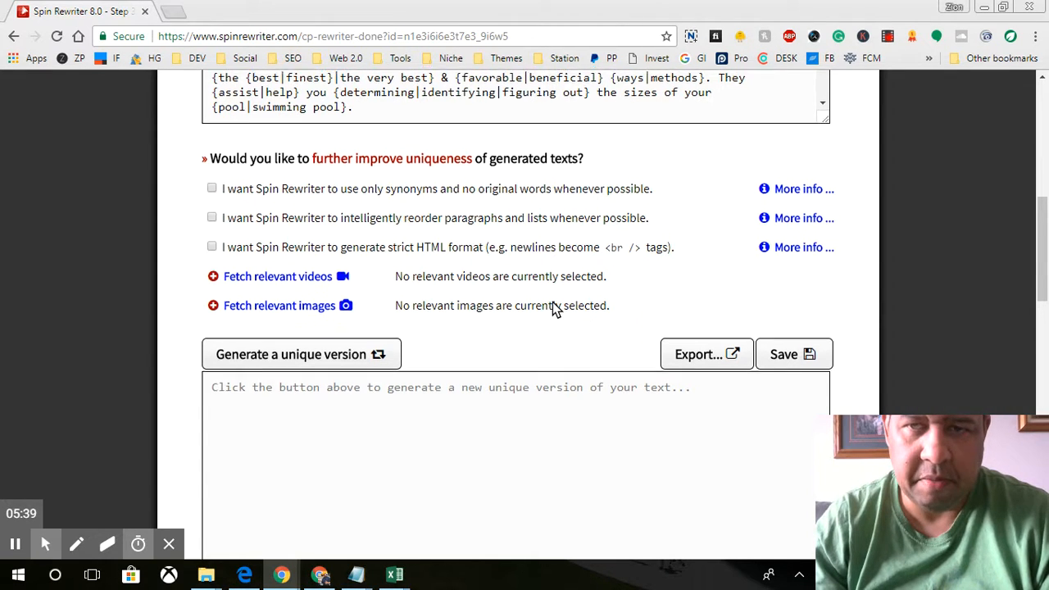
{"action": "scroll", "coordinate": [555, 307], "scroll_direction": "up", "scroll_amount": 4}
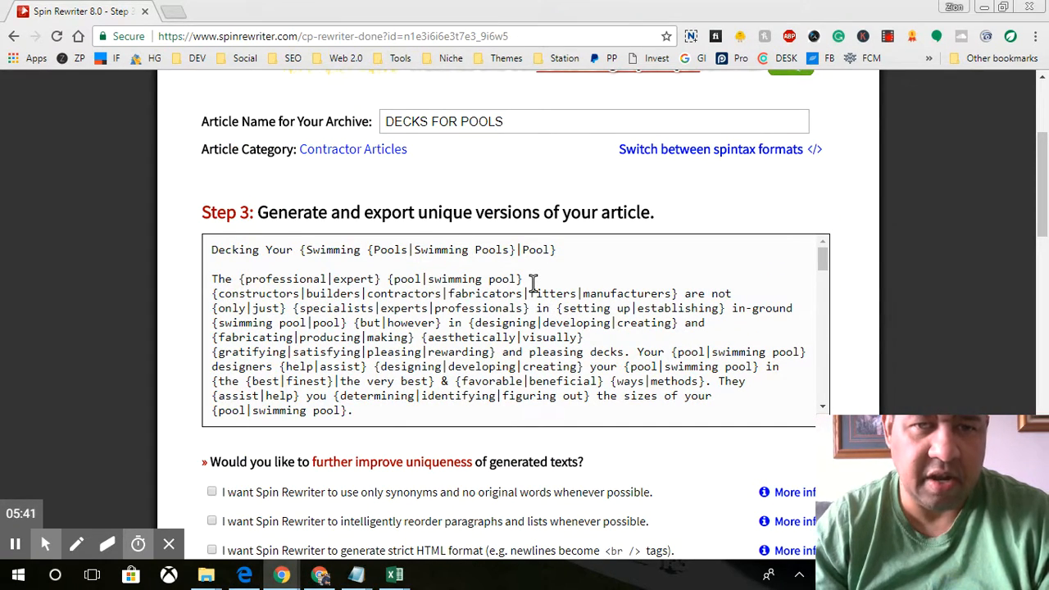
{"action": "scroll", "coordinate": [533, 283], "scroll_direction": "down", "scroll_amount": 10}
{"action": "scroll", "coordinate": [533, 283], "scroll_direction": "down", "scroll_amount": 8}
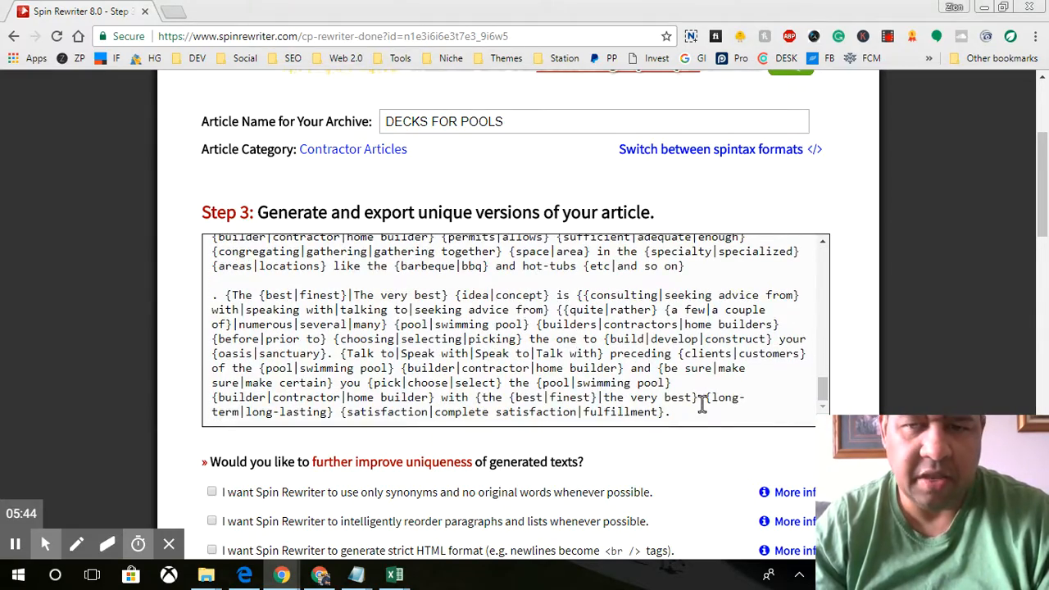
{"action": "left_click", "coordinate": [697, 407]}
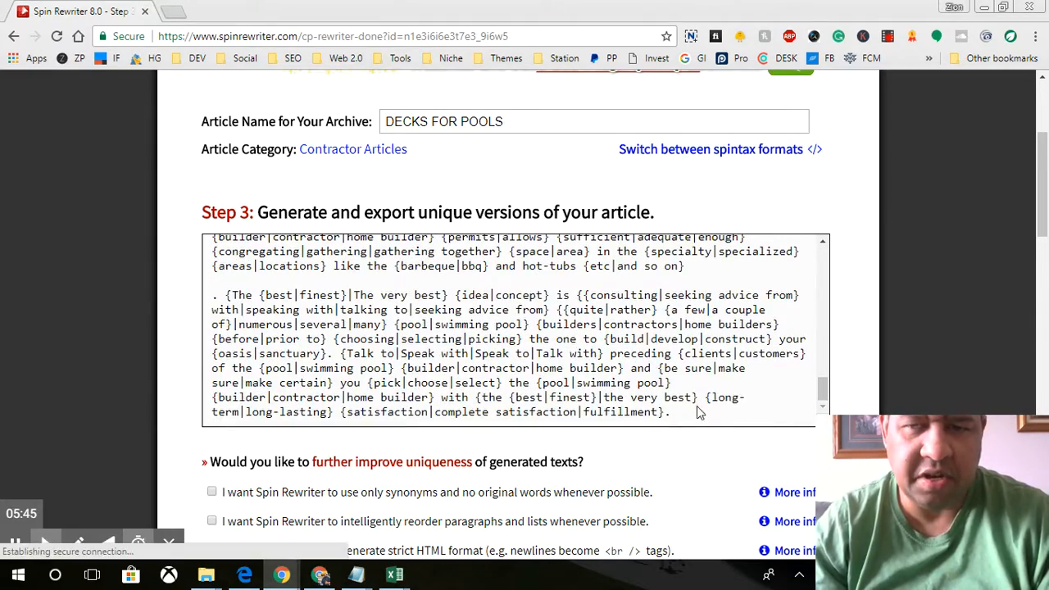
{"action": "left_click", "coordinate": [320, 575]}
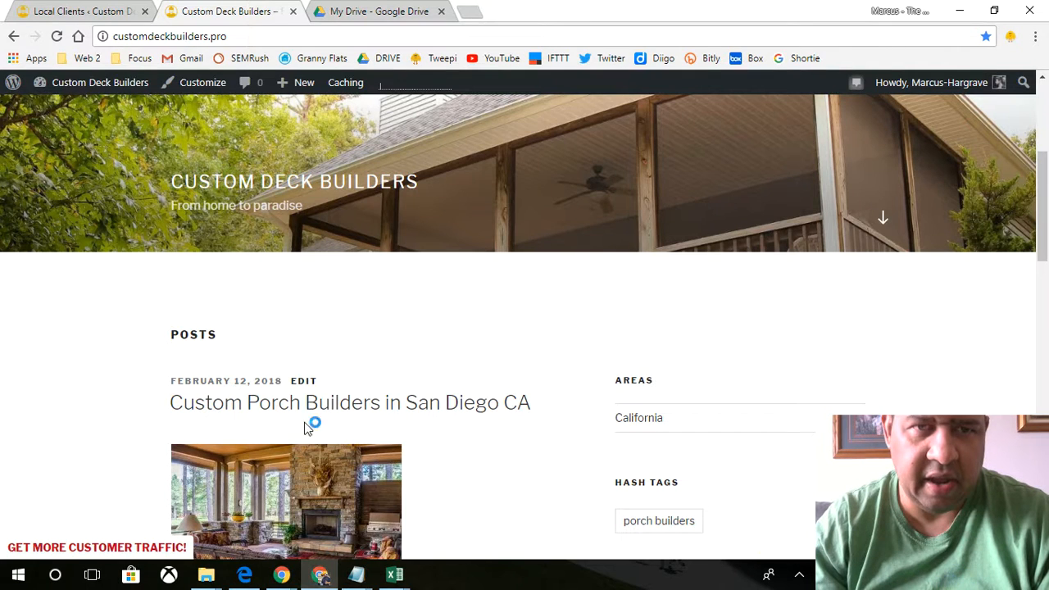
Step: Go to the Work Horse Projects list from the Local Clients admin and choose Add New
{"action": "left_click", "coordinate": [61, 15]}
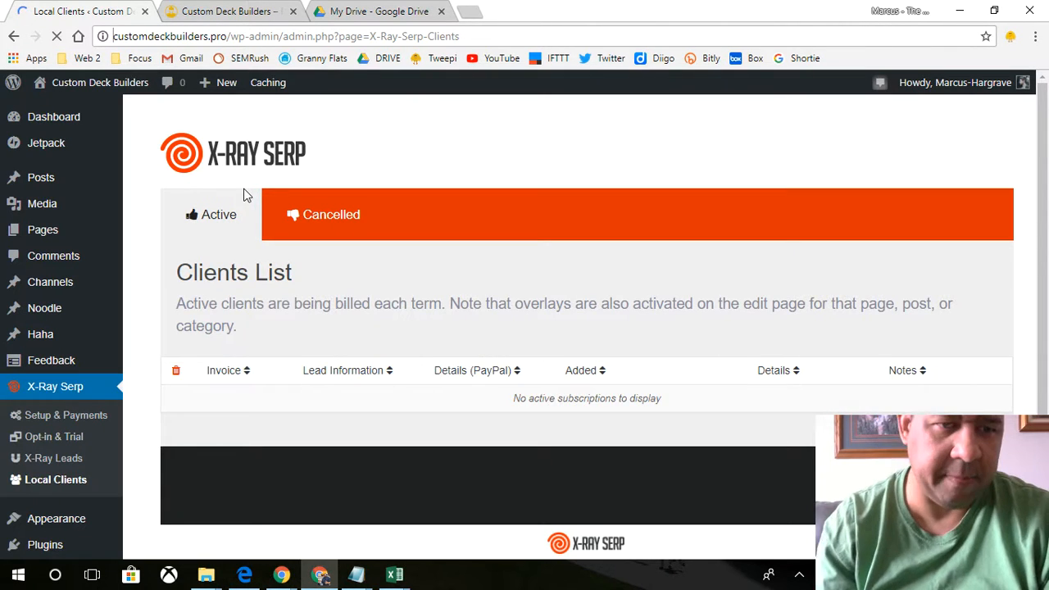
{"action": "scroll", "coordinate": [45, 299], "scroll_direction": "down", "scroll_amount": 2}
{"action": "mouse_move", "coordinate": [51, 535]}
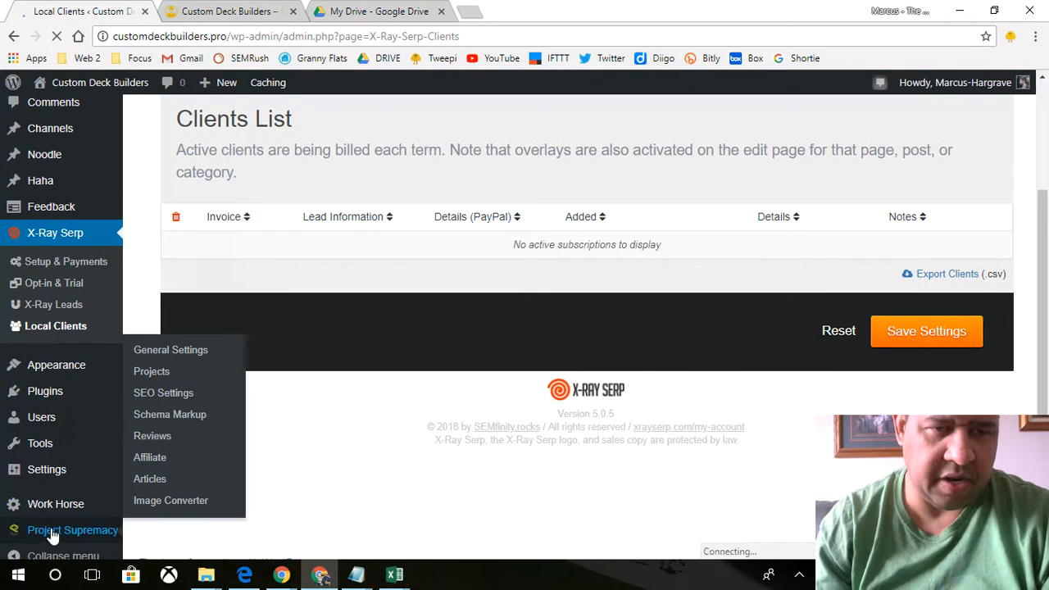
{"action": "mouse_move", "coordinate": [45, 503]}
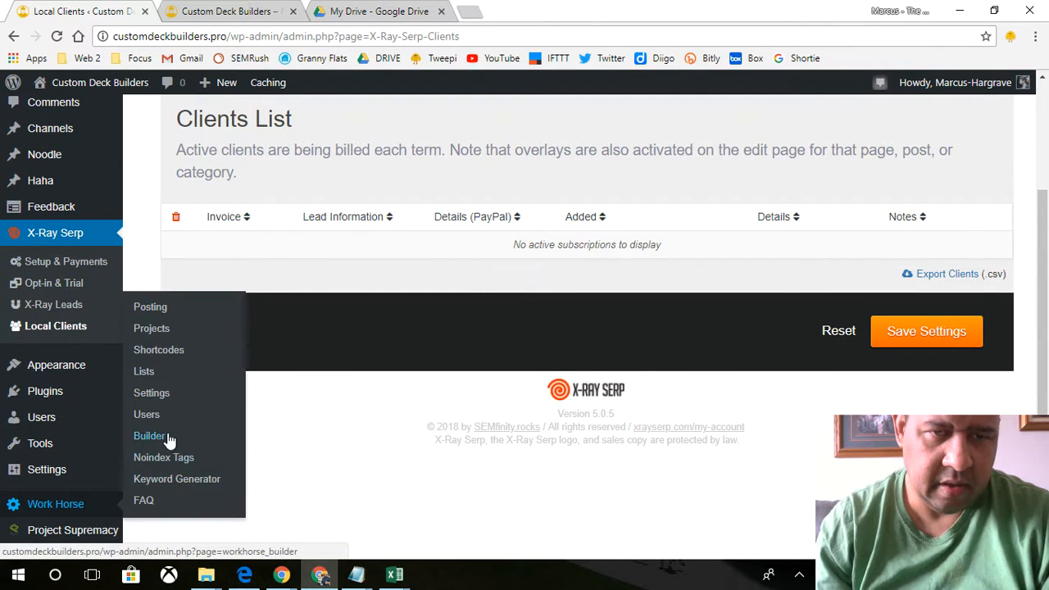
{"action": "left_click", "coordinate": [156, 330]}
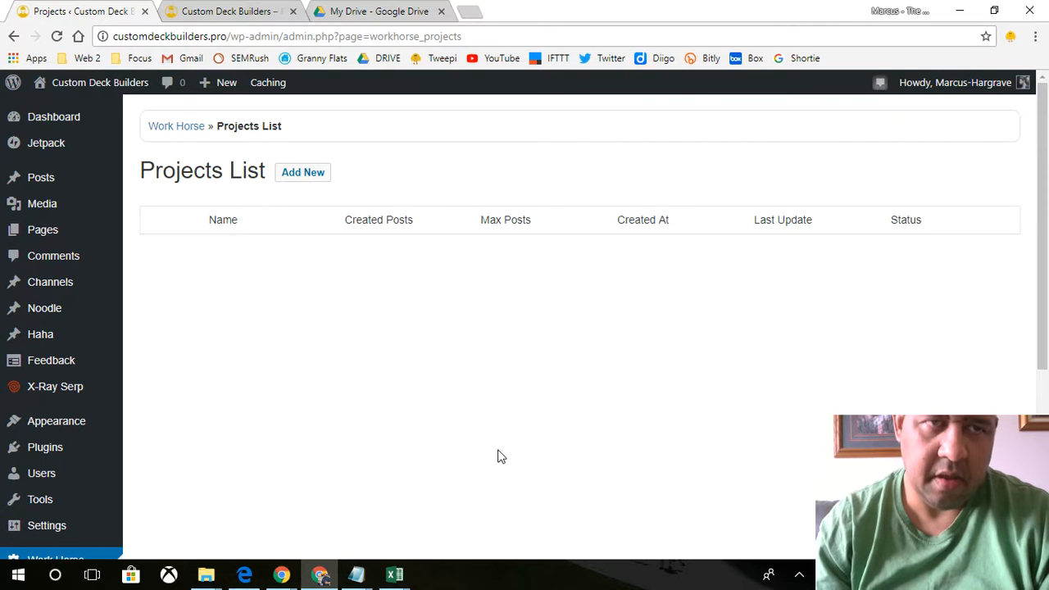
{"action": "left_click", "coordinate": [309, 181]}
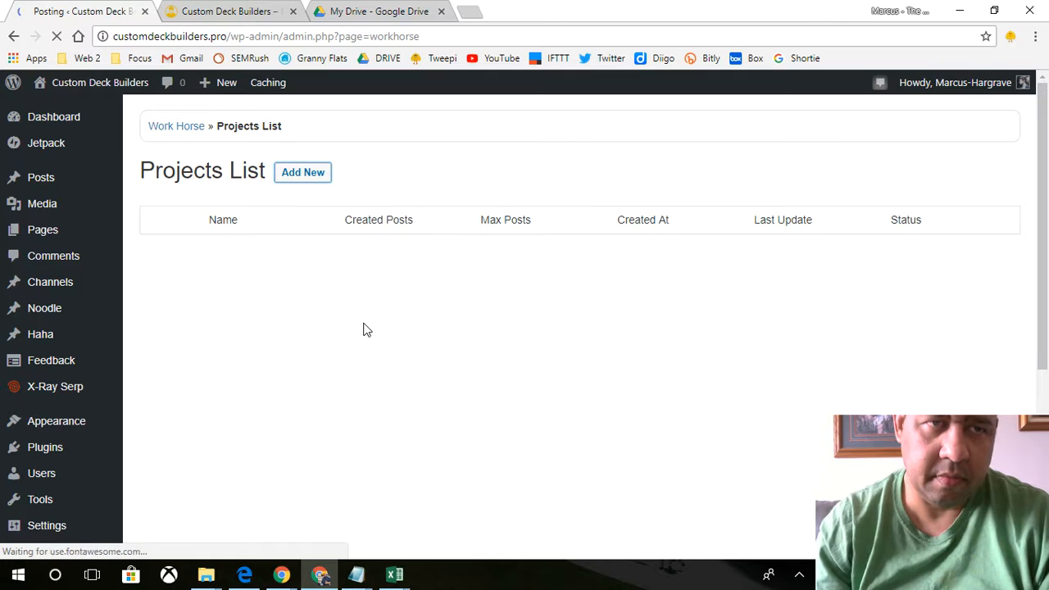
Step: Create a Post-type Work Horse project named 'CALIFORNIA PROJECT' and review its options
{"action": "left_click", "coordinate": [481, 329]}
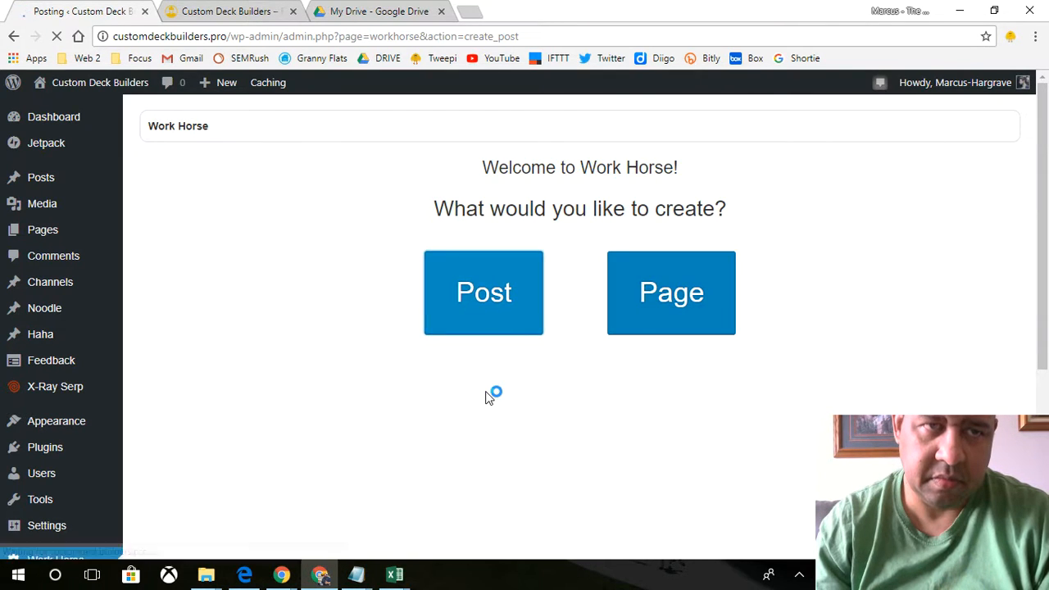
{"action": "scroll", "coordinate": [489, 397], "scroll_direction": "down", "scroll_amount": 2}
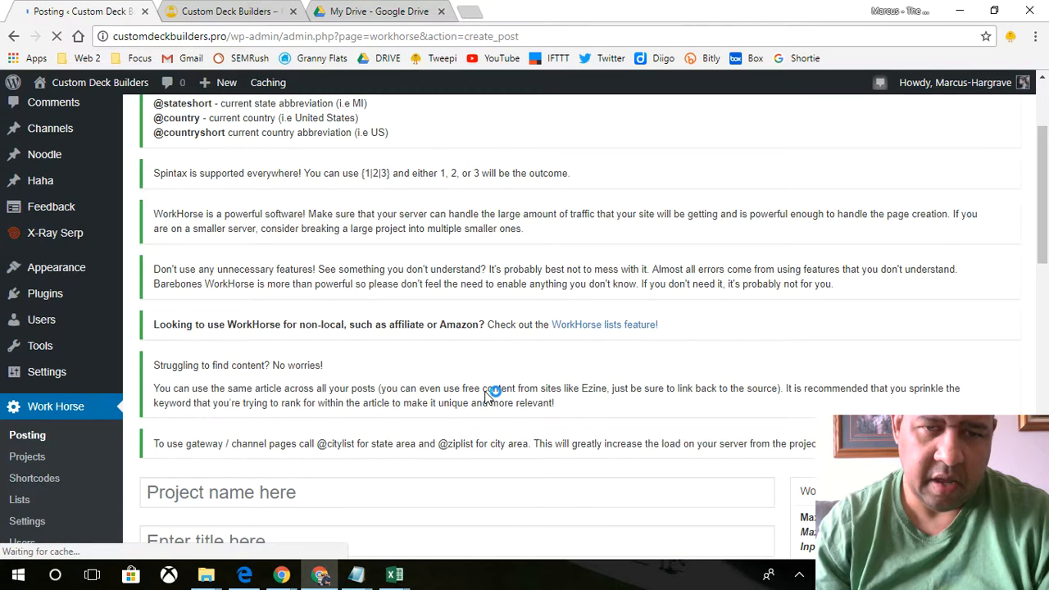
{"action": "scroll", "coordinate": [489, 397], "scroll_direction": "down", "scroll_amount": 2}
{"action": "left_click", "coordinate": [415, 344]}
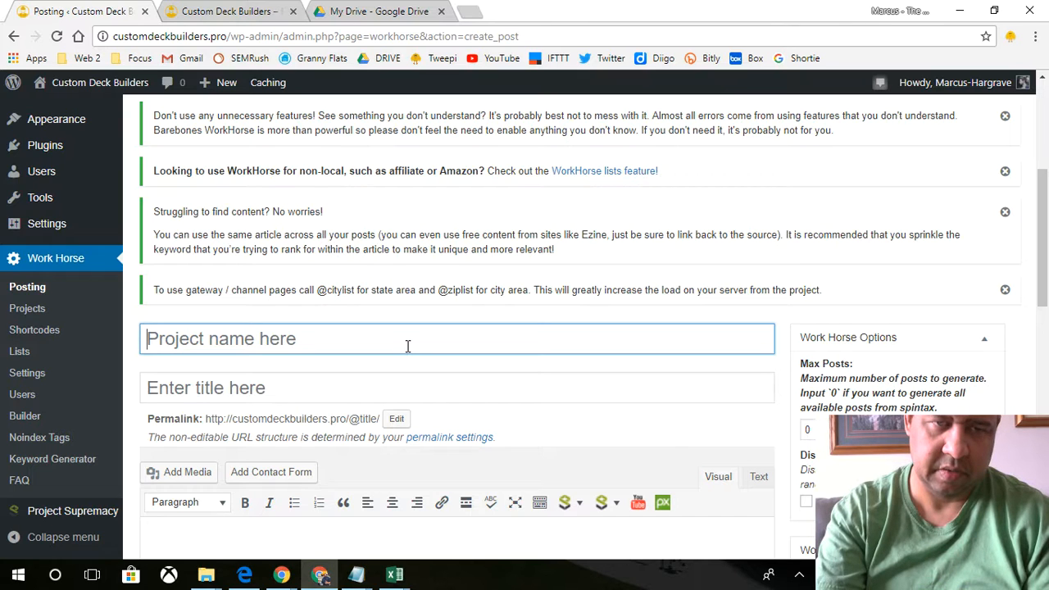
{"action": "type", "text": "CUSTOM"}
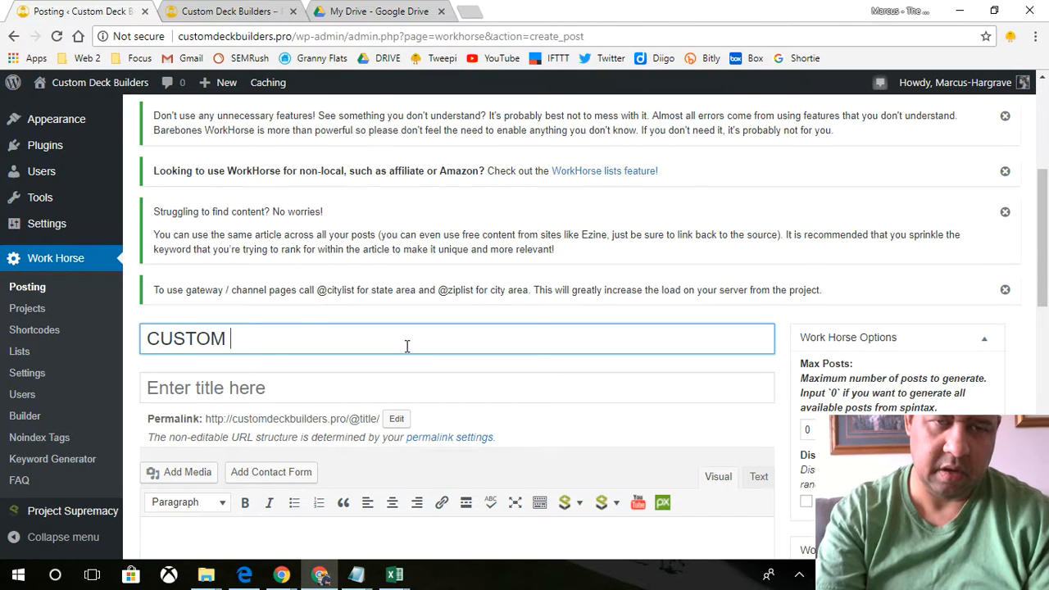
{"action": "key", "text": "BackSpace"}
{"action": "key", "text": "BackSpace"}
{"action": "key", "text": "BackSpace"}
{"action": "key", "text": "BackSpace"}
{"action": "key", "text": "BackSpace"}
{"action": "key", "text": "BackSpace"}
{"action": "key", "text": "BackSpace"}
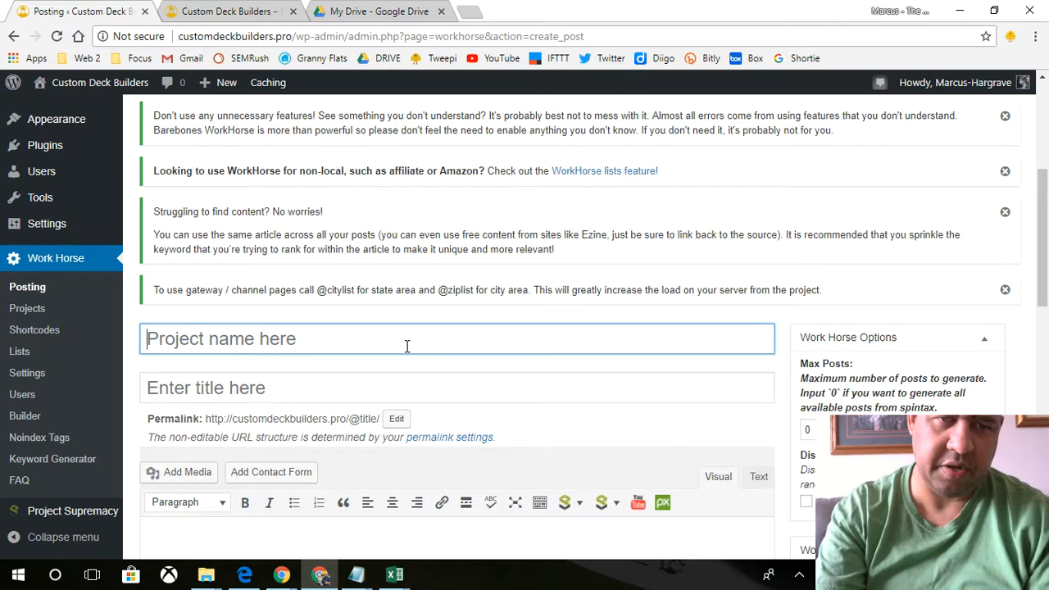
{"action": "type", "text": "CALIFORNIA"}
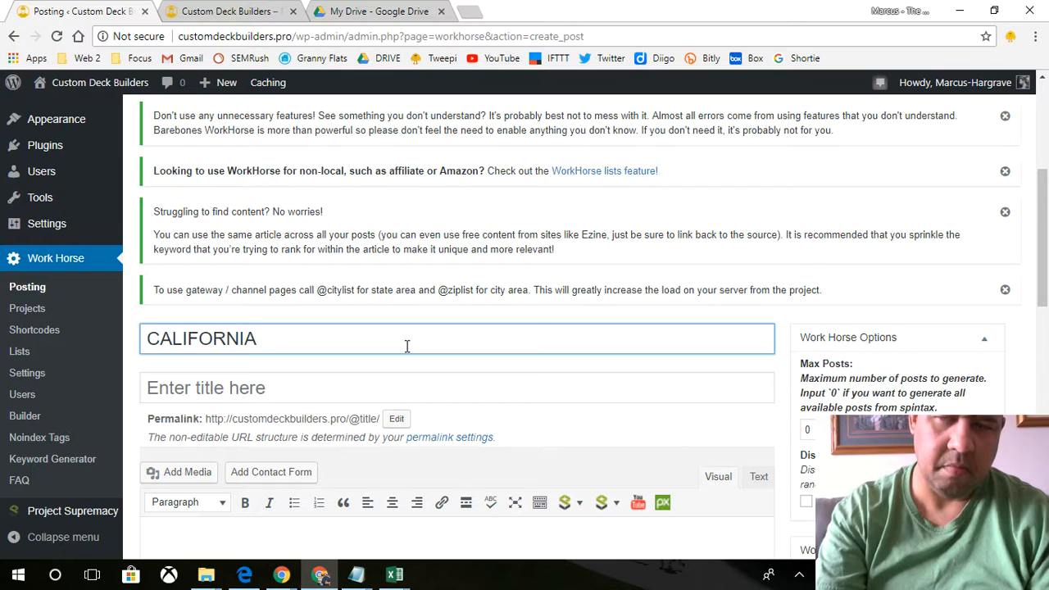
{"action": "type", "text": " PROJECT"}
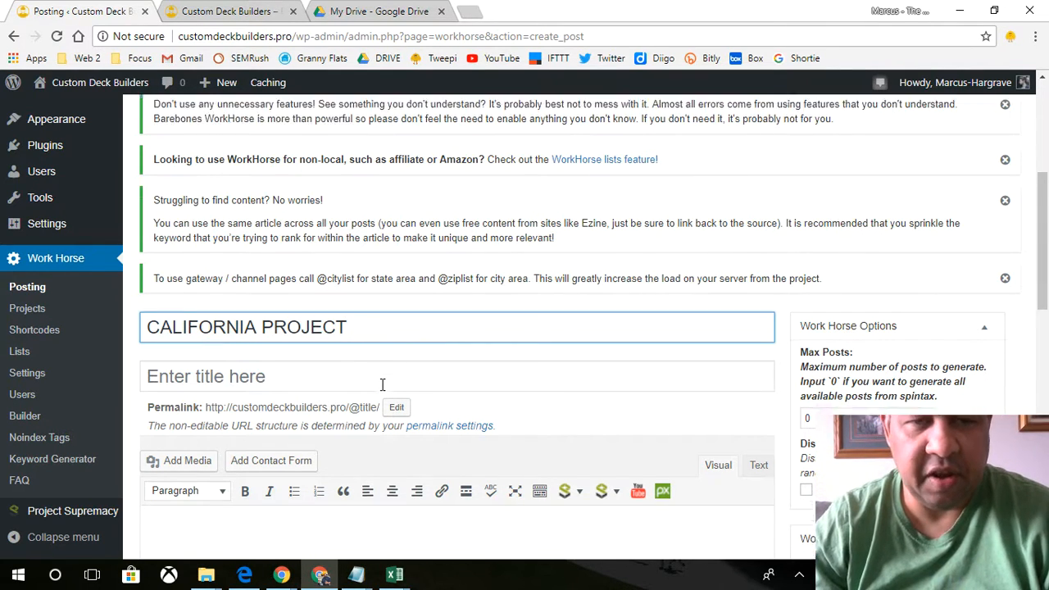
{"action": "scroll", "coordinate": [384, 384], "scroll_direction": "down", "scroll_amount": 4}
{"action": "scroll", "coordinate": [379, 392], "scroll_direction": "down", "scroll_amount": 2}
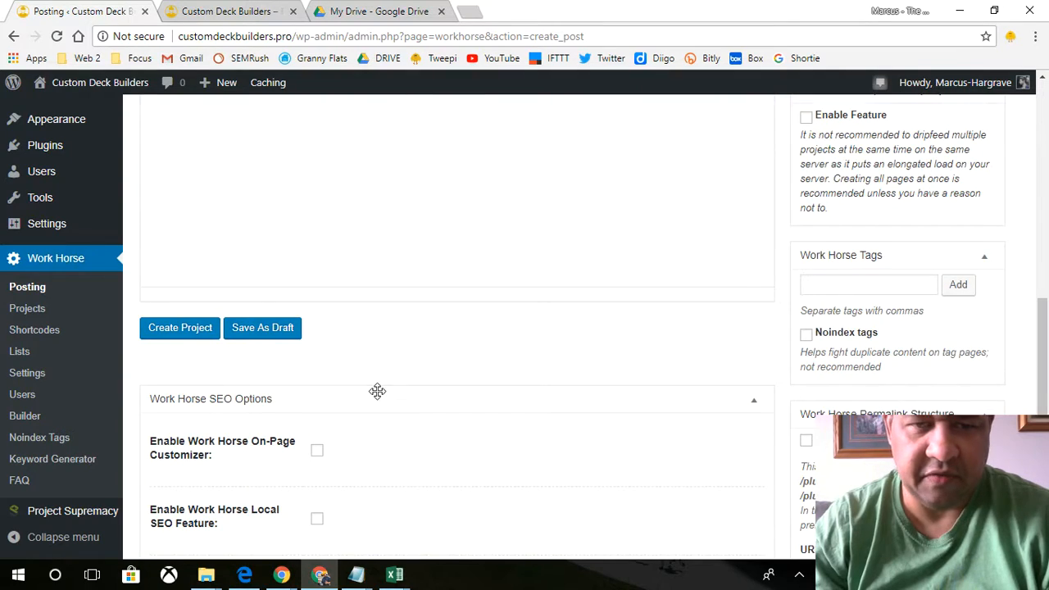
{"action": "scroll", "coordinate": [377, 391], "scroll_direction": "down", "scroll_amount": 2}
{"action": "scroll", "coordinate": [377, 391], "scroll_direction": "up", "scroll_amount": 2}
{"action": "scroll", "coordinate": [377, 397], "scroll_direction": "up", "scroll_amount": 8}
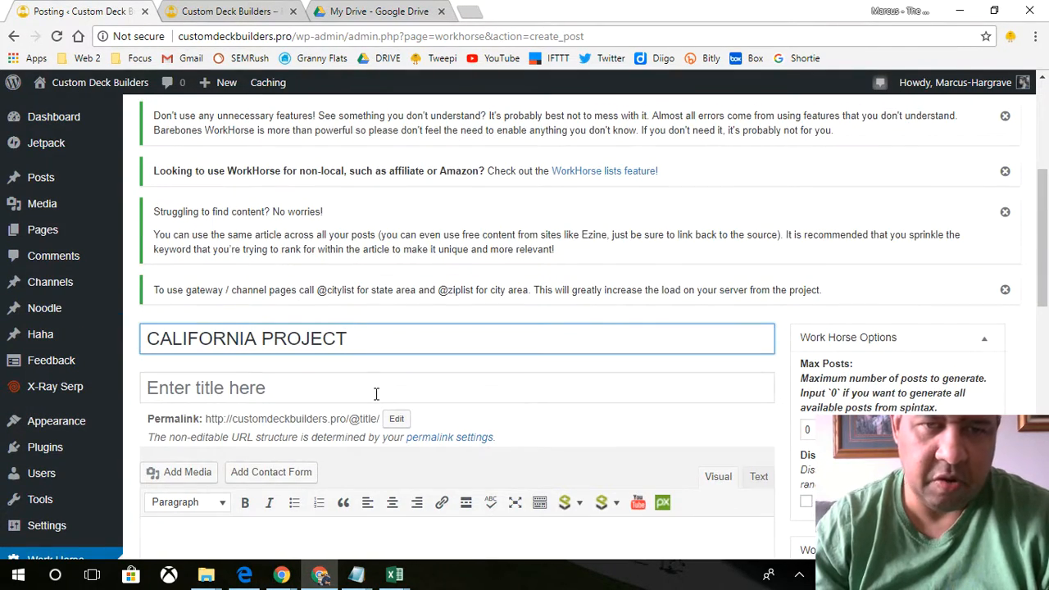